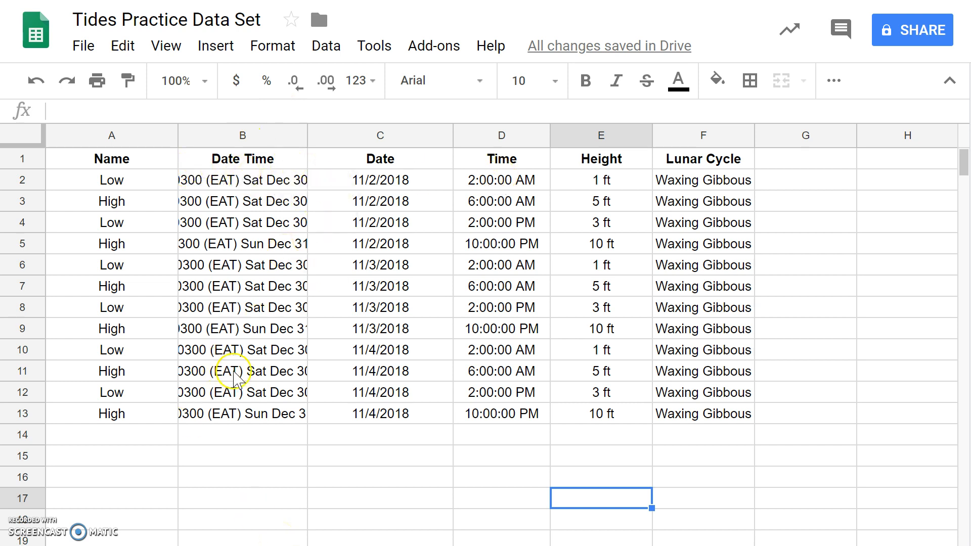
Examine the Height entries in column E and compare that column with the Date Time column.
{"action": "left_click", "coordinate": [628, 183]}
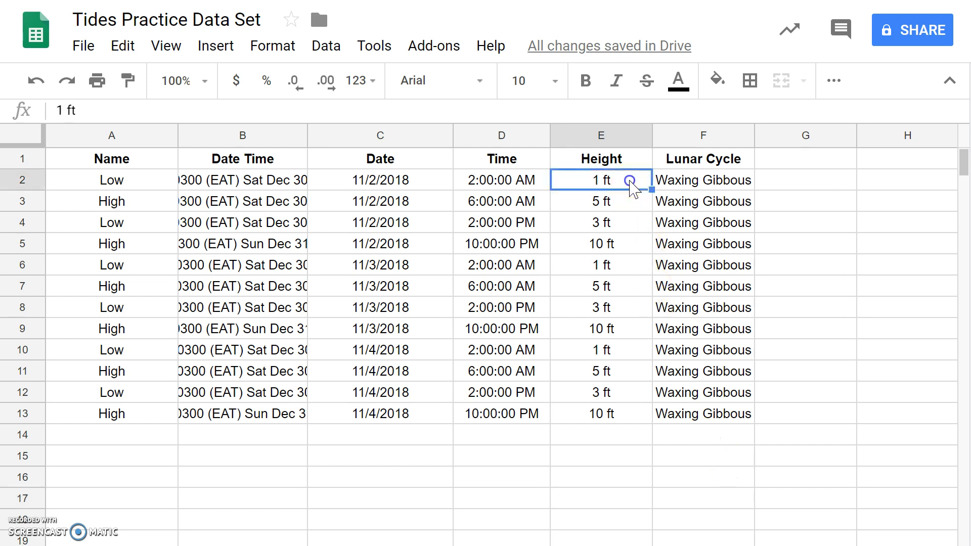
{"action": "left_click", "coordinate": [606, 202]}
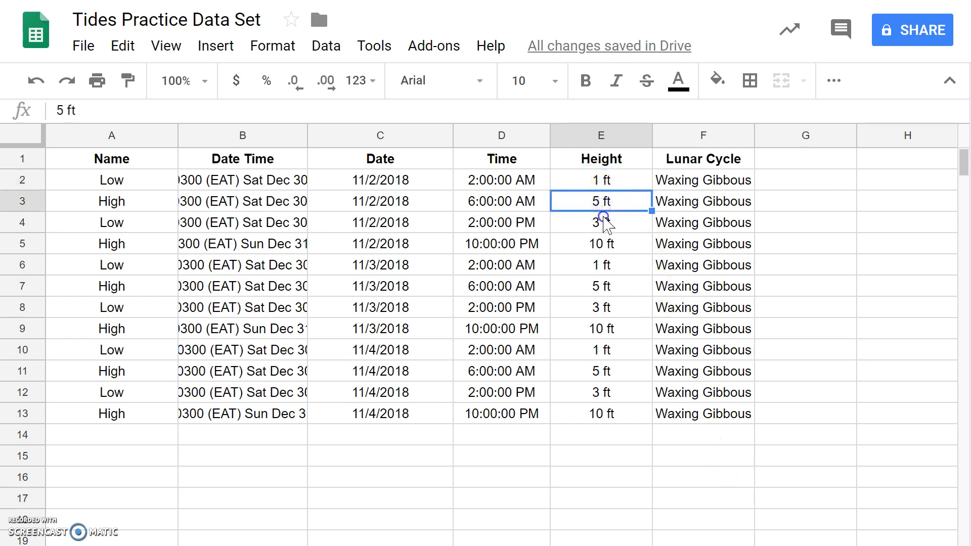
{"action": "left_click", "coordinate": [604, 218]}
{"action": "left_click", "coordinate": [605, 244]}
{"action": "left_click", "coordinate": [606, 284]}
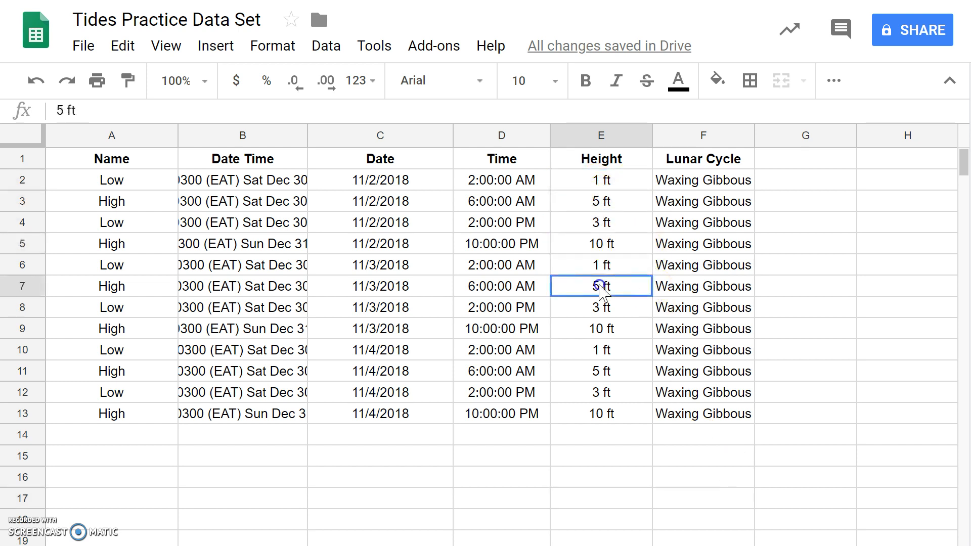
{"action": "left_click", "coordinate": [606, 247]}
{"action": "left_click", "coordinate": [603, 328]}
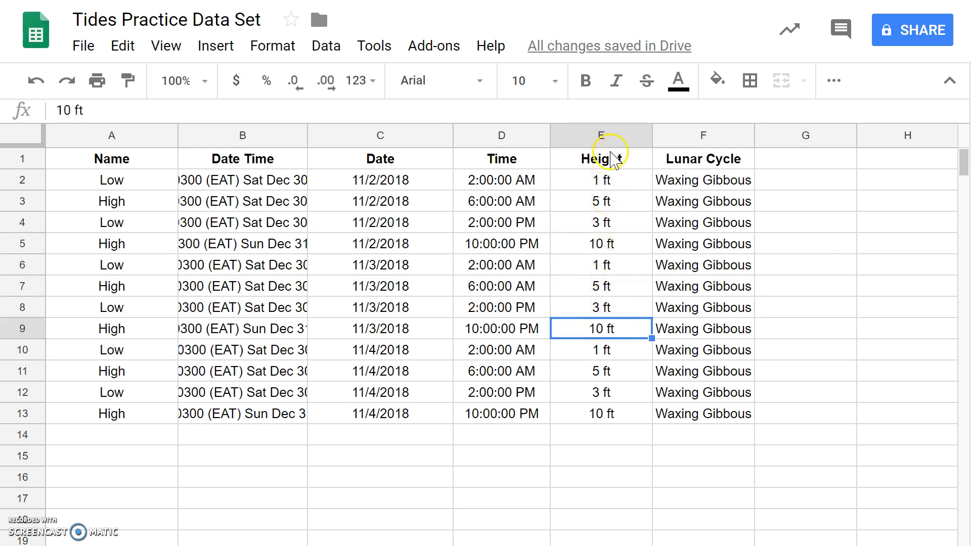
{"action": "left_click", "coordinate": [261, 132]}
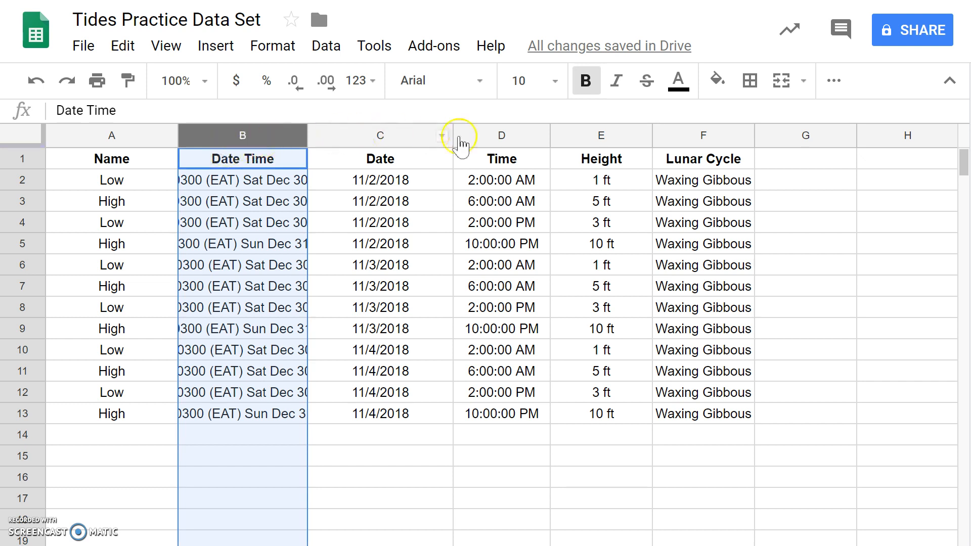
{"action": "left_click", "coordinate": [602, 136], "text": "ctrl"}
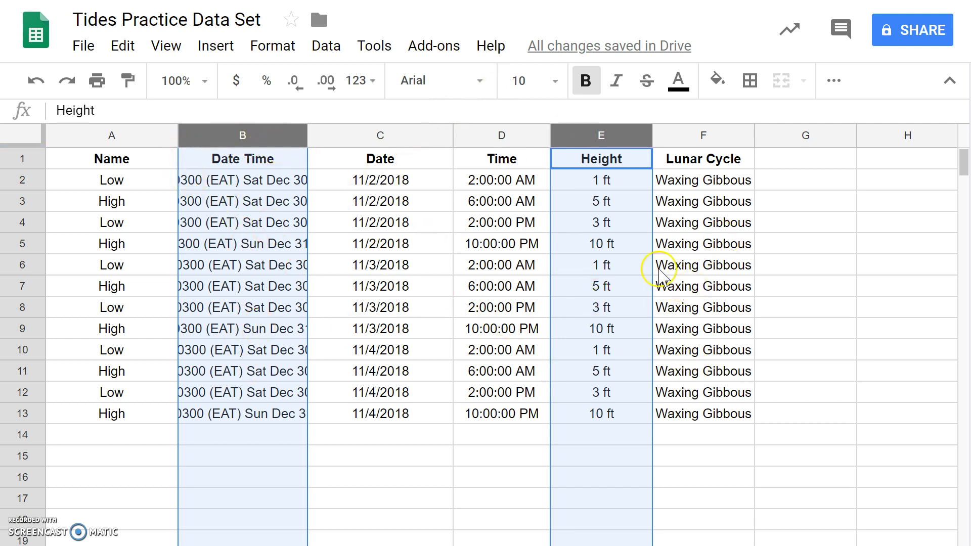
{"action": "left_click", "coordinate": [634, 370]}
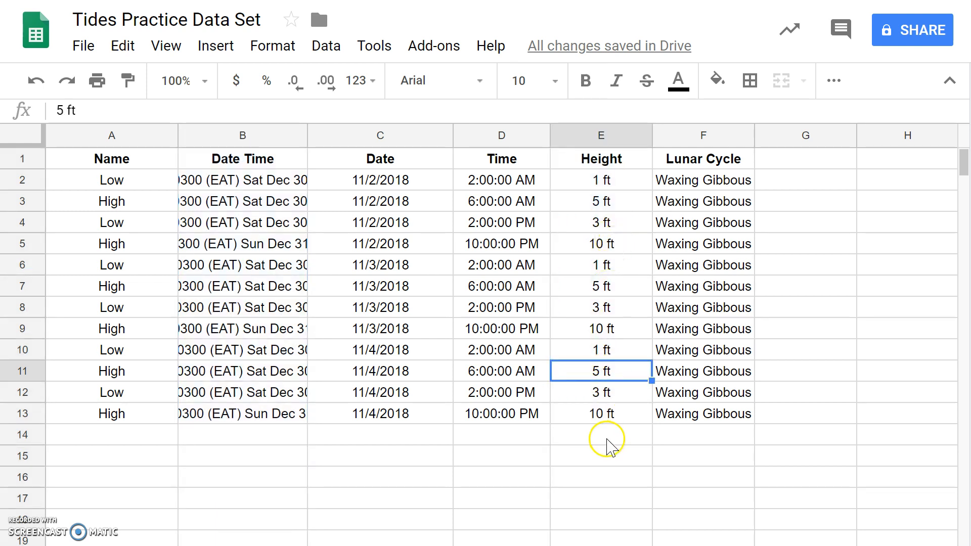
{"action": "left_click", "coordinate": [607, 181]}
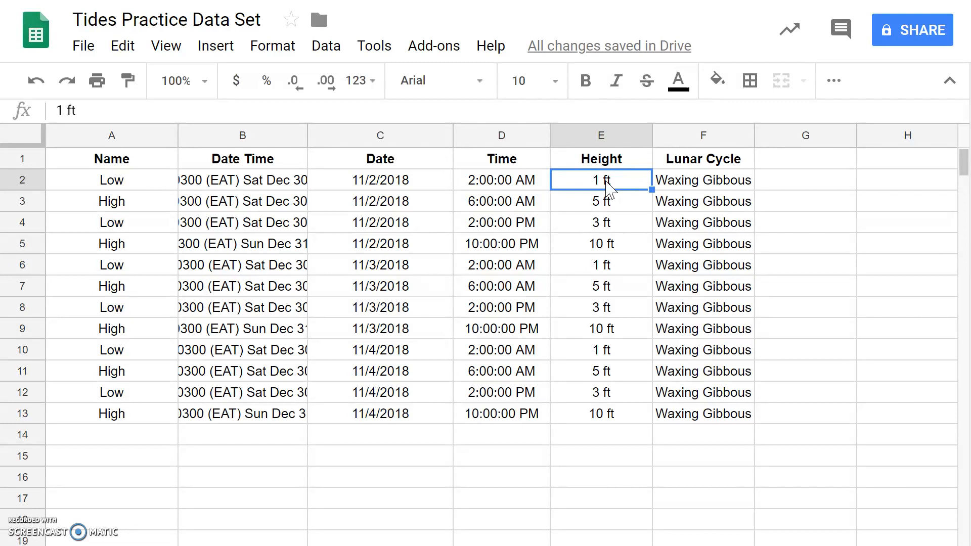
Go through the Height cells one by one from E2 down to E13 and back up to E2.
{"action": "left_click", "coordinate": [601, 184]}
{"action": "key", "text": "Down"}
{"action": "key", "text": "Down"}
{"action": "key", "text": "Down"}
{"action": "key", "text": "Down"}
{"action": "key", "text": "Down"}
{"action": "key", "text": "Down"}
{"action": "key", "text": "Down"}
{"action": "key", "text": "Down"}
{"action": "key", "text": "Down"}
{"action": "key", "text": "Down"}
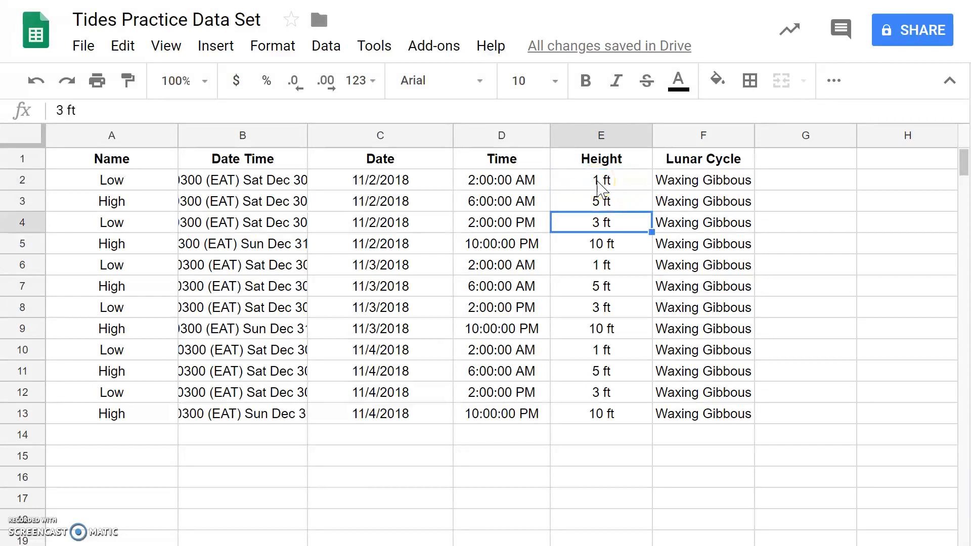
{"action": "key", "text": "Down"}
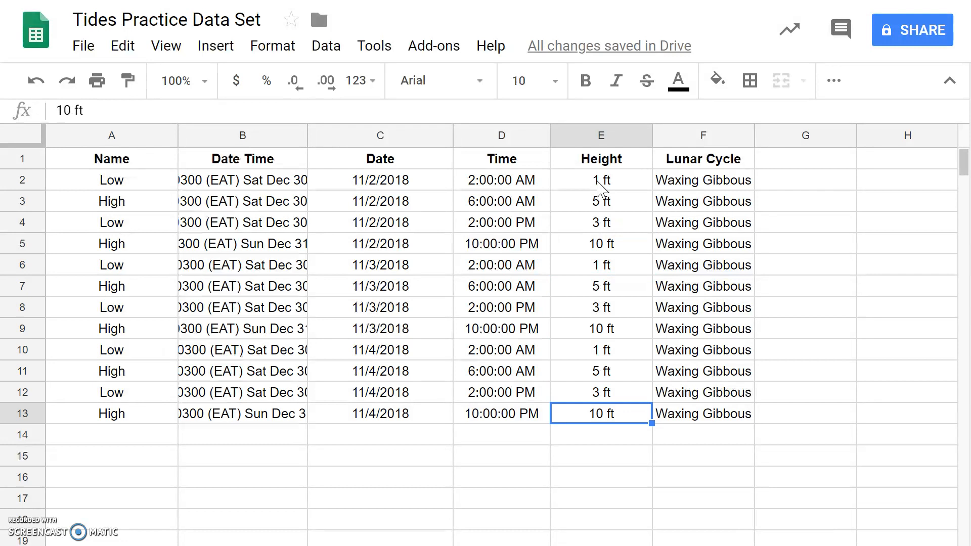
{"action": "key", "text": "Up"}
{"action": "key", "text": "Up"}
{"action": "key", "text": "Up"}
{"action": "key", "text": "Up"}
{"action": "key", "text": "Up"}
{"action": "key", "text": "Up"}
{"action": "key", "text": "Up"}
{"action": "key", "text": "Up"}
{"action": "key", "text": "Up"}
{"action": "key", "text": "Up"}
{"action": "key", "text": "Up"}
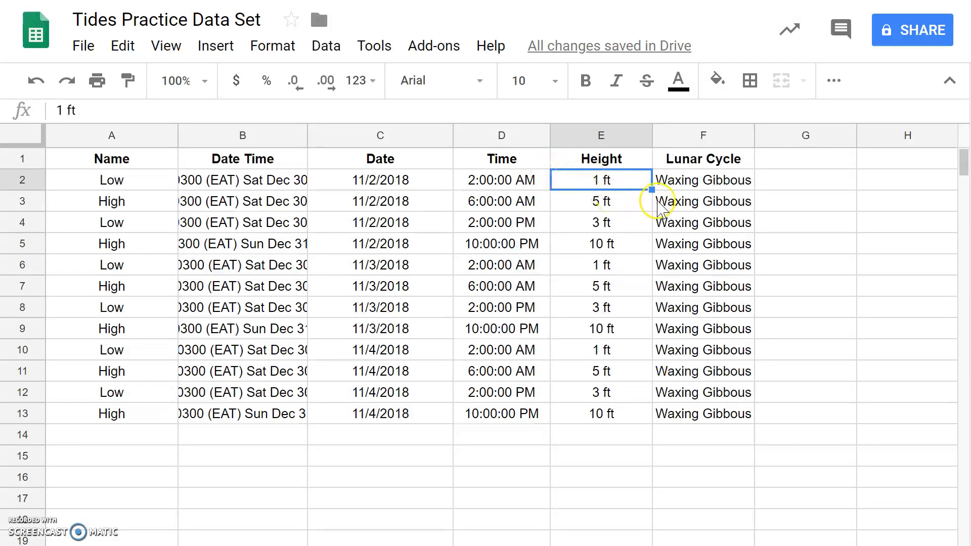
Insert a blank column beside Lunar Cycle and place it between the Height and Lunar Cycle columns.
{"action": "left_click", "coordinate": [677, 136]}
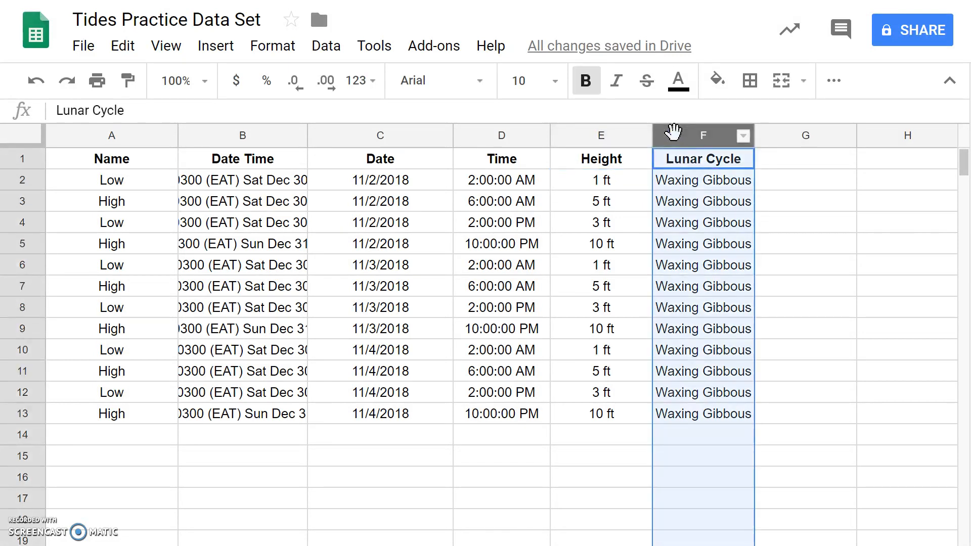
{"action": "right_click", "coordinate": [673, 131]}
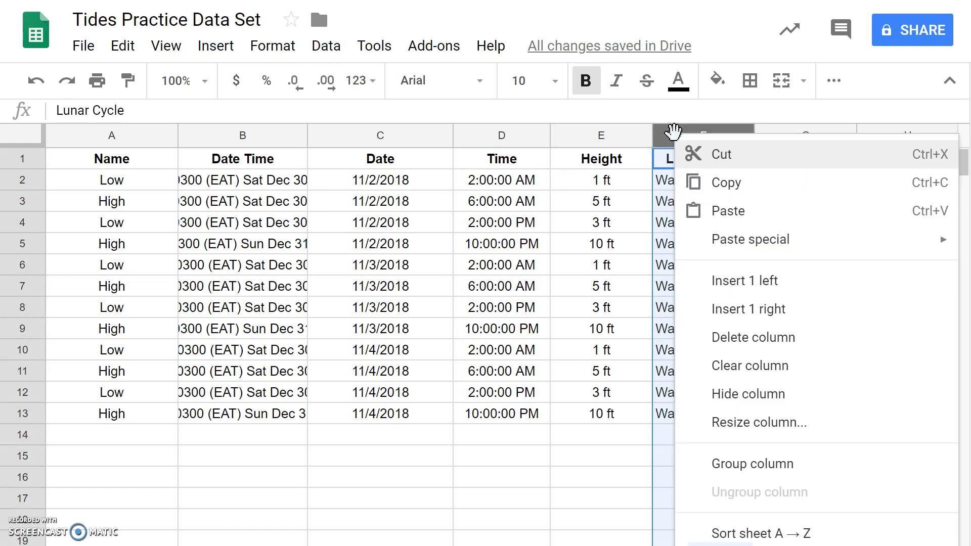
{"action": "left_click", "coordinate": [739, 310]}
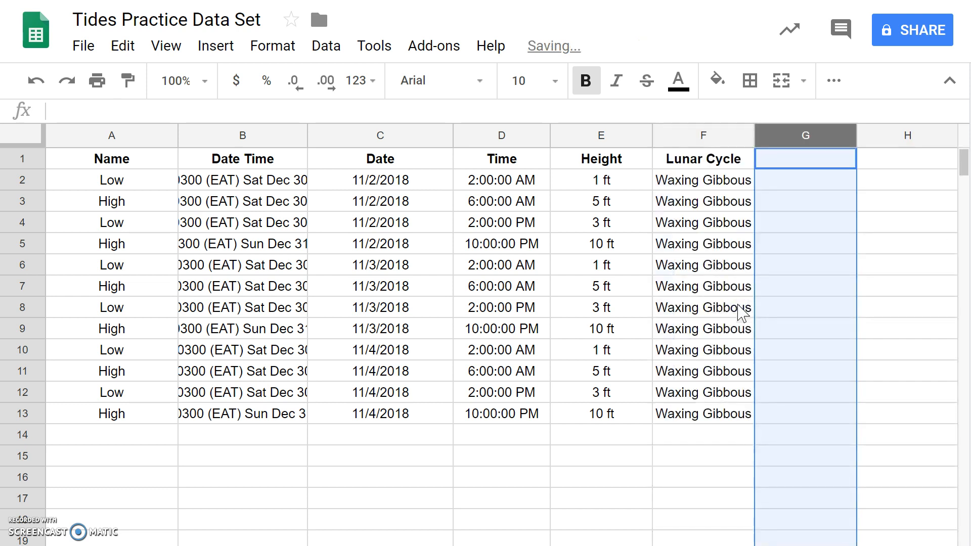
{"action": "left_click_drag", "start_coordinate": [813, 135], "coordinate": [667, 127]}
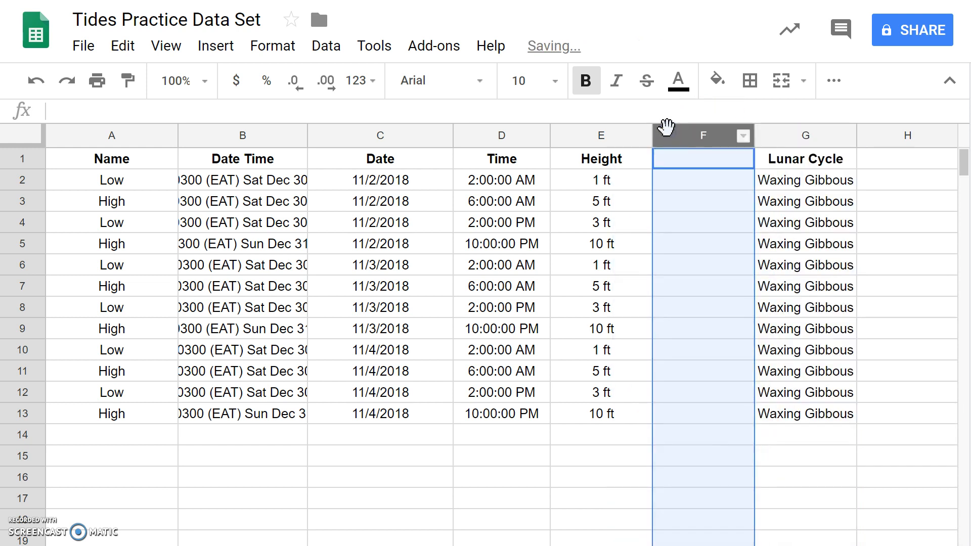
Insert a second blank column to the right of the blank column F.
{"action": "right_click", "coordinate": [718, 136]}
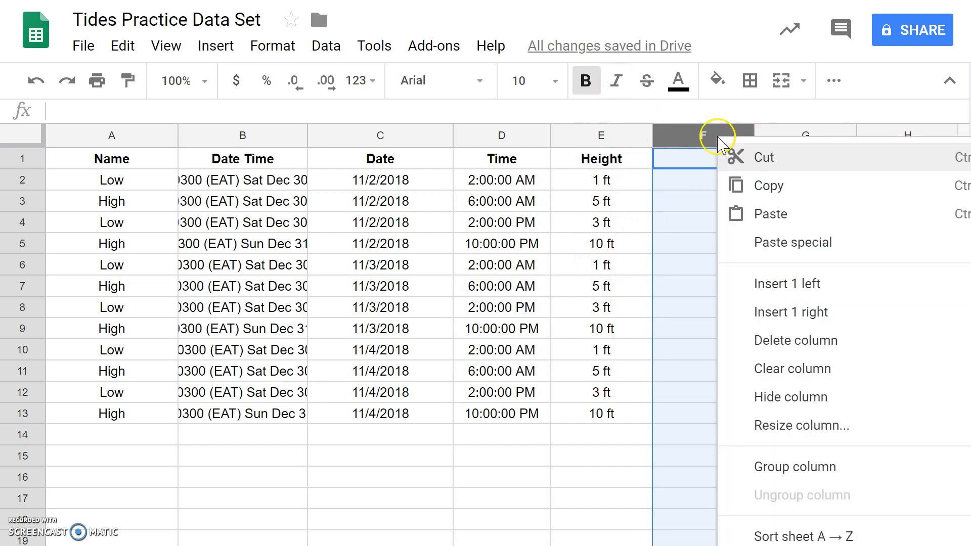
{"action": "left_click", "coordinate": [776, 313]}
{"action": "left_click", "coordinate": [830, 291]}
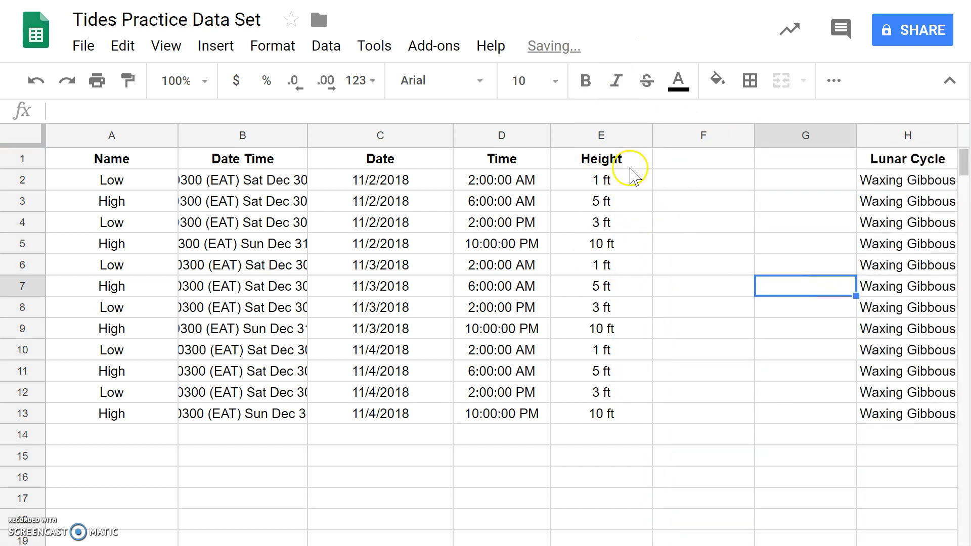
{"action": "left_click", "coordinate": [818, 181]}
{"action": "left_click", "coordinate": [667, 136]}
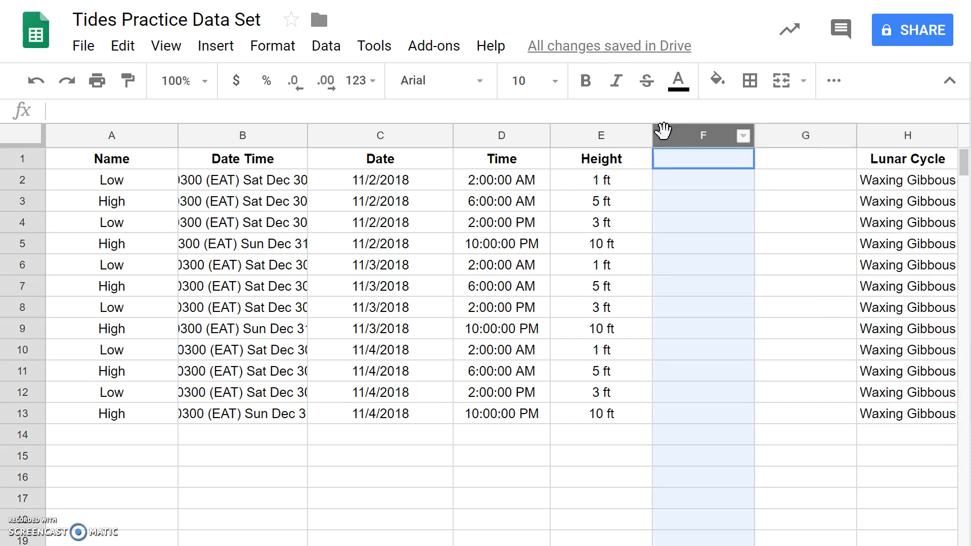
{"action": "left_click", "coordinate": [825, 160]}
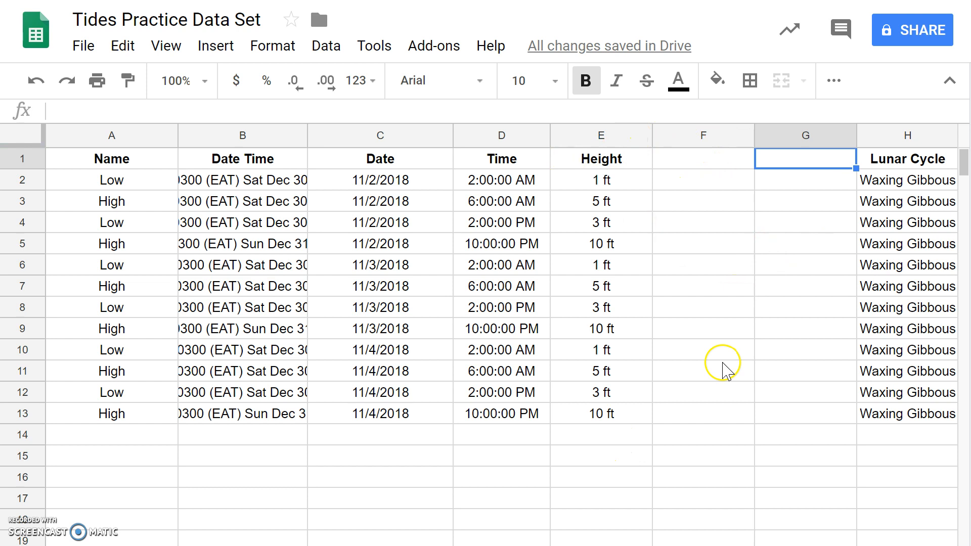
Enter the heading Height in cells F1 and G1 above the two blank columns.
{"action": "left_click", "coordinate": [703, 166]}
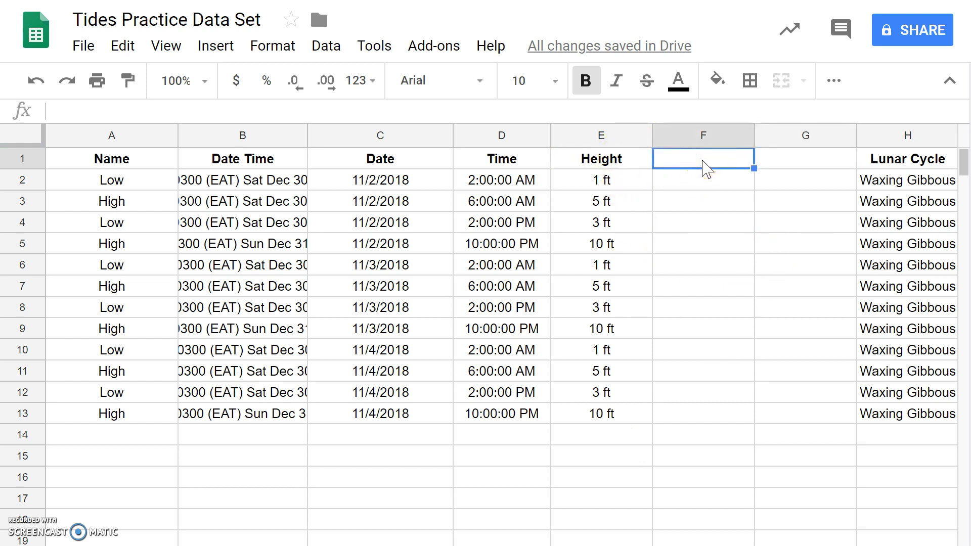
{"action": "type", "text": "Height"}
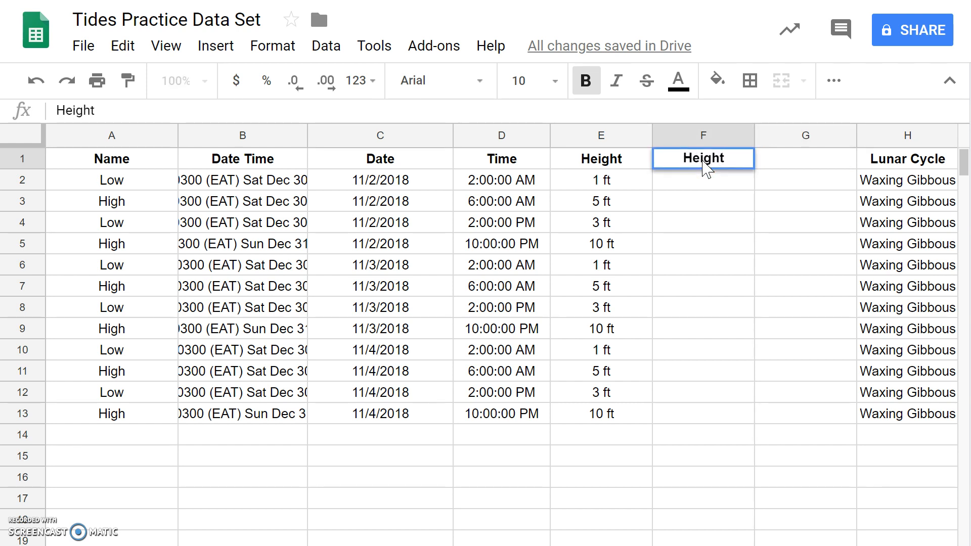
{"action": "key", "text": "Tab"}
{"action": "type", "text": "Height"}
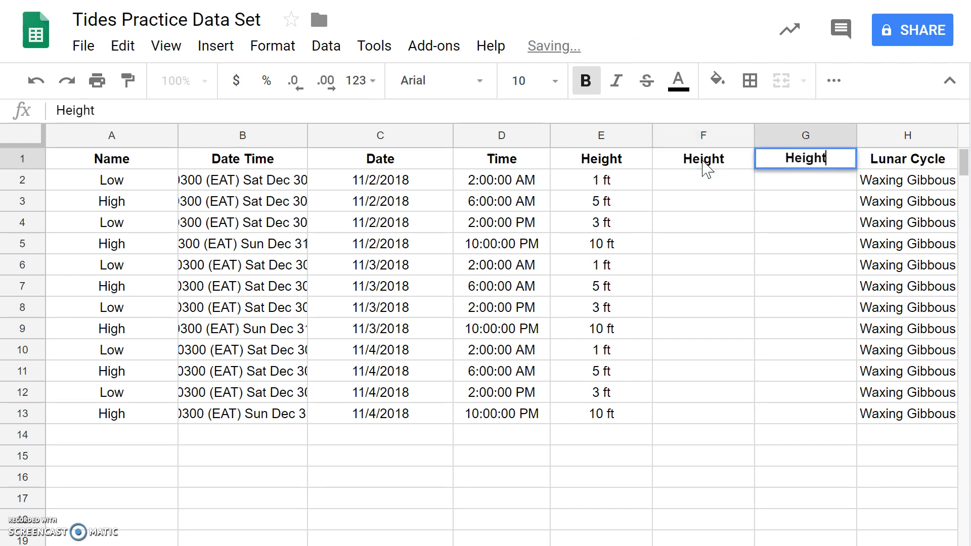
{"action": "key", "text": "Return"}
Begin a formula in F2 with =Left( and reference the whole original Height column as E:E.
{"action": "key", "text": "Left"}
{"action": "key", "text": "Left"}
{"action": "key", "text": "Right"}
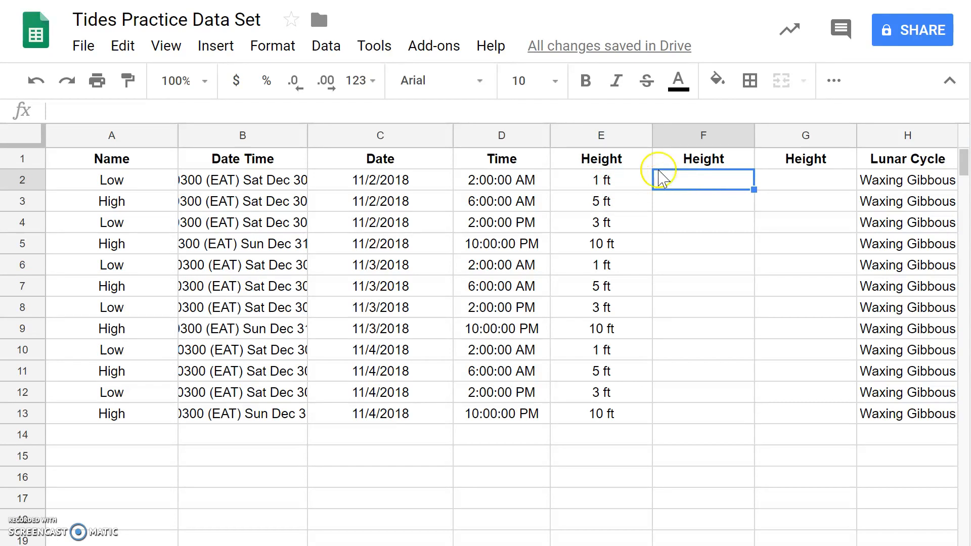
{"action": "left_click", "coordinate": [660, 108]}
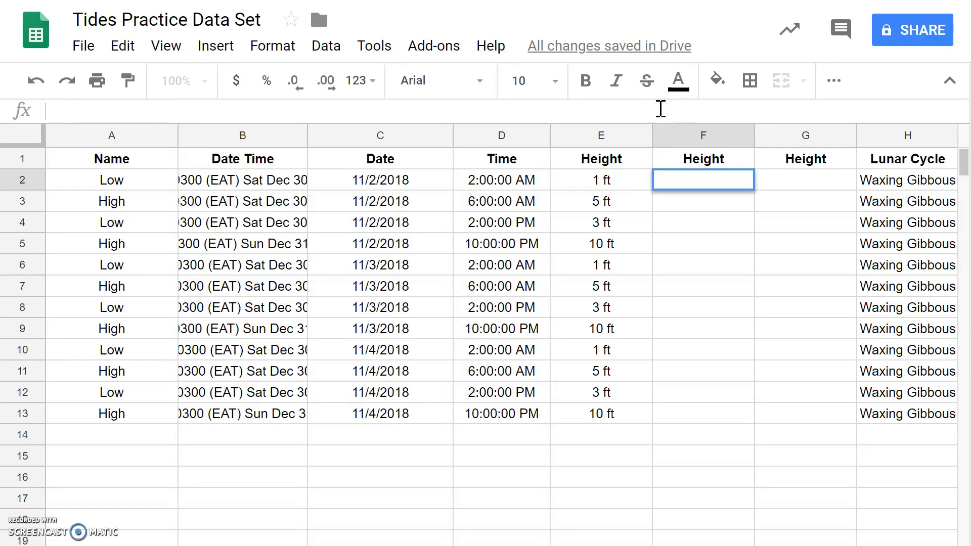
{"action": "type", "text": "="}
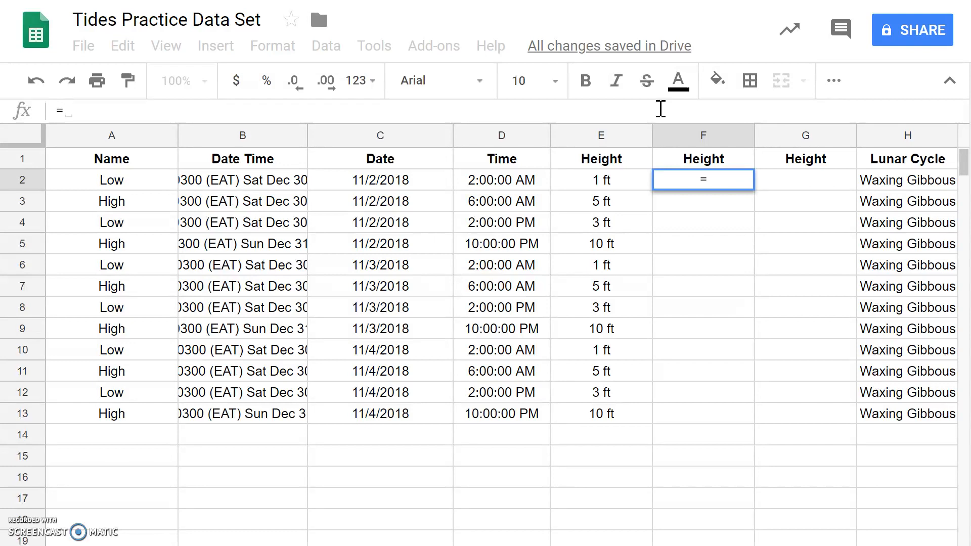
{"action": "type", "text": "Left"}
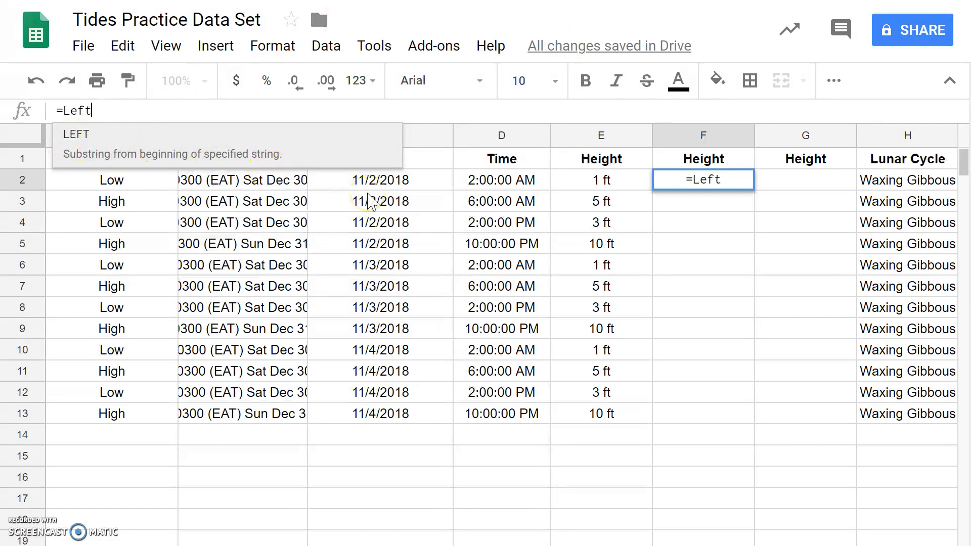
{"action": "type", "text": "("}
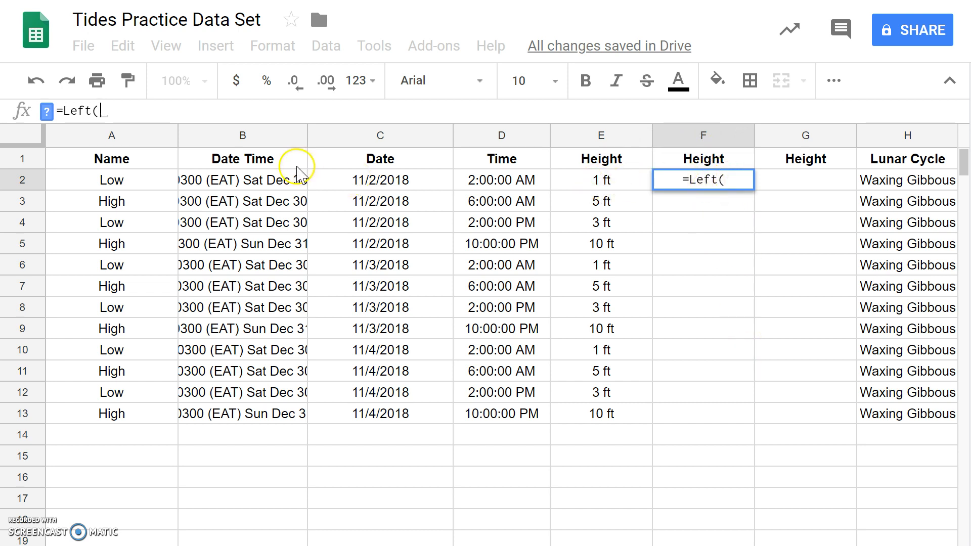
{"action": "left_click", "coordinate": [591, 134]}
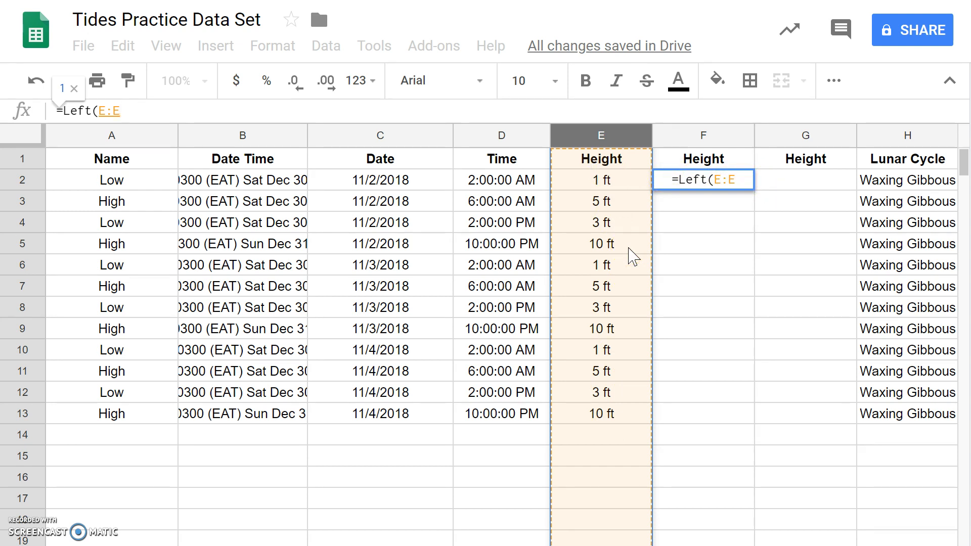
{"action": "left_click", "coordinate": [586, 205]}
{"action": "left_click", "coordinate": [621, 188]}
{"action": "left_click", "coordinate": [146, 109]}
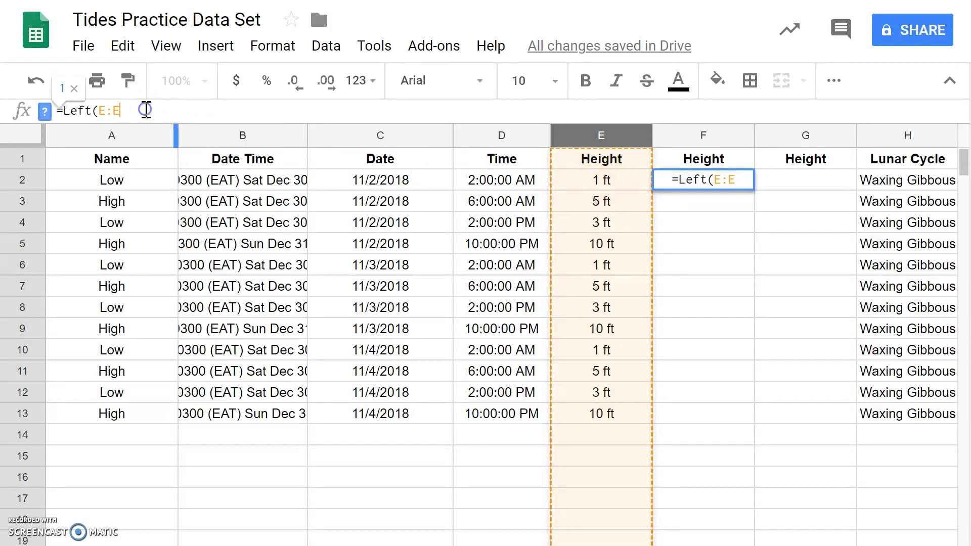
{"action": "left_click", "coordinate": [117, 114]}
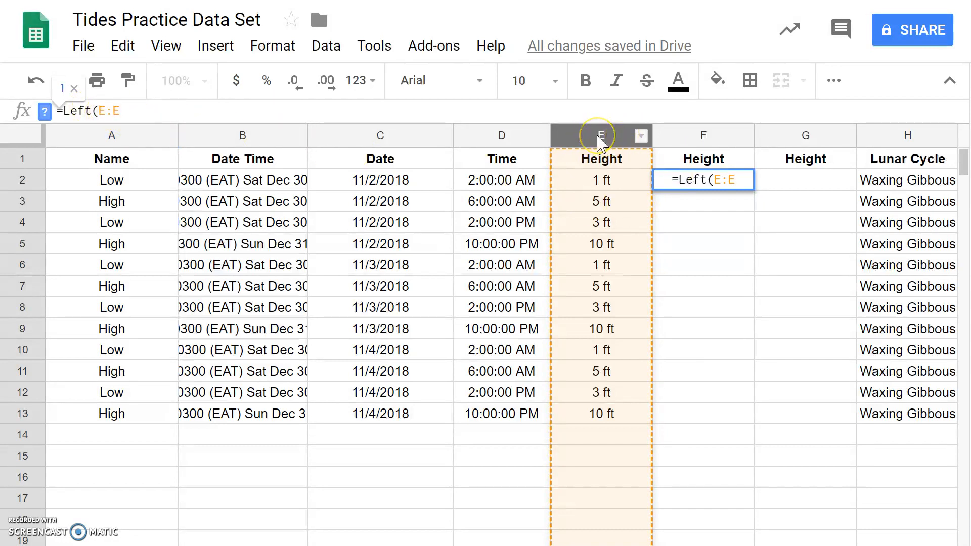
{"action": "left_click", "coordinate": [195, 106]}
Extend the F2 formula with a second argument, Len(E:E), that measures the length of the entries in the original Height column.
{"action": "type", "text": ","}
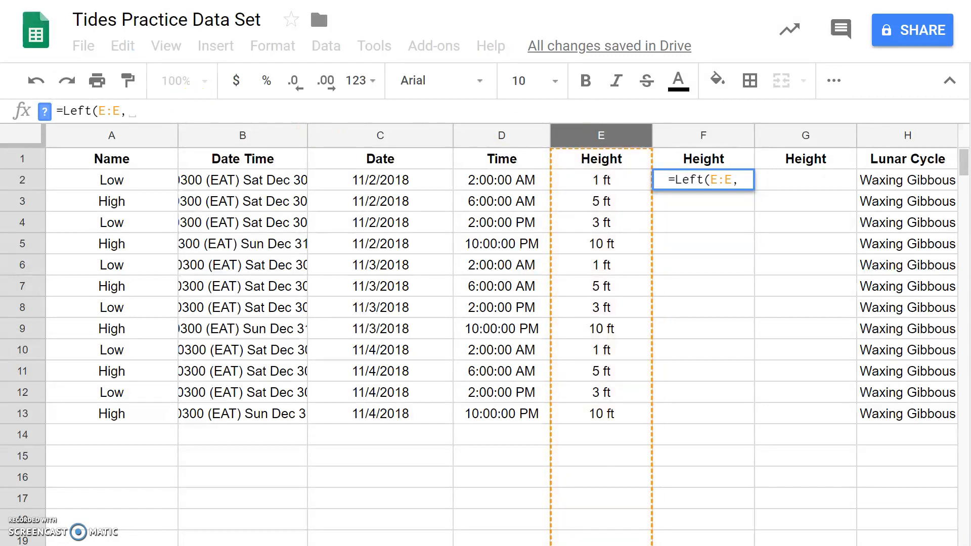
{"action": "left_click", "coordinate": [188, 113]}
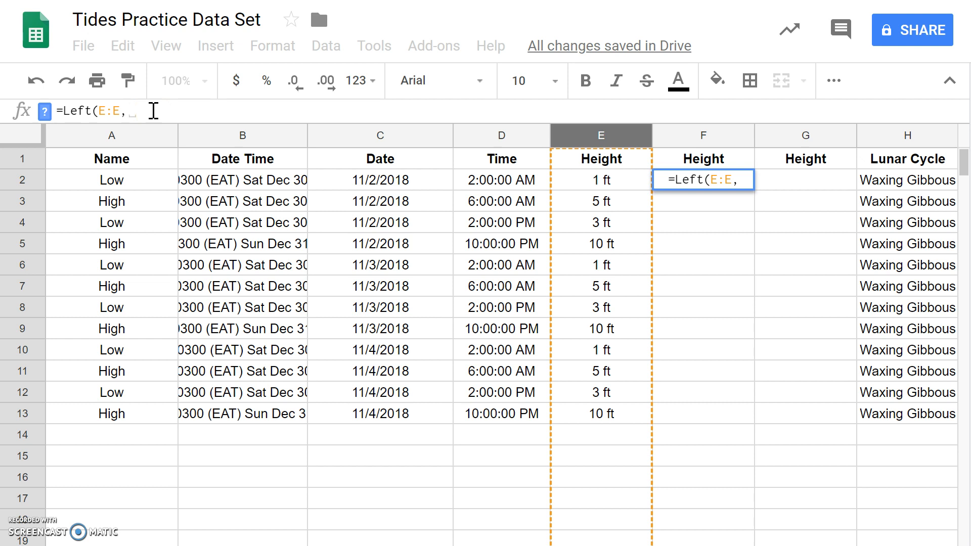
{"action": "type", "text": "Len"}
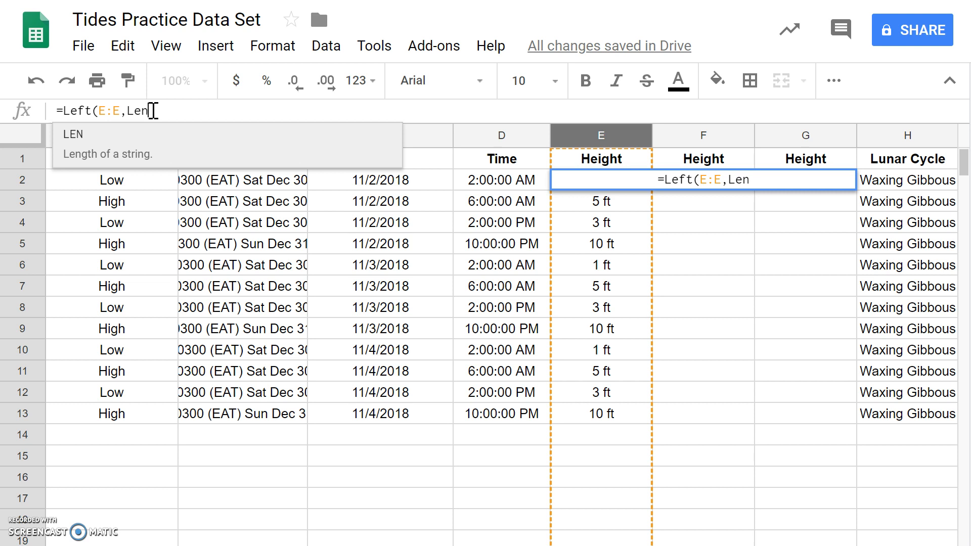
{"action": "type", "text": "("}
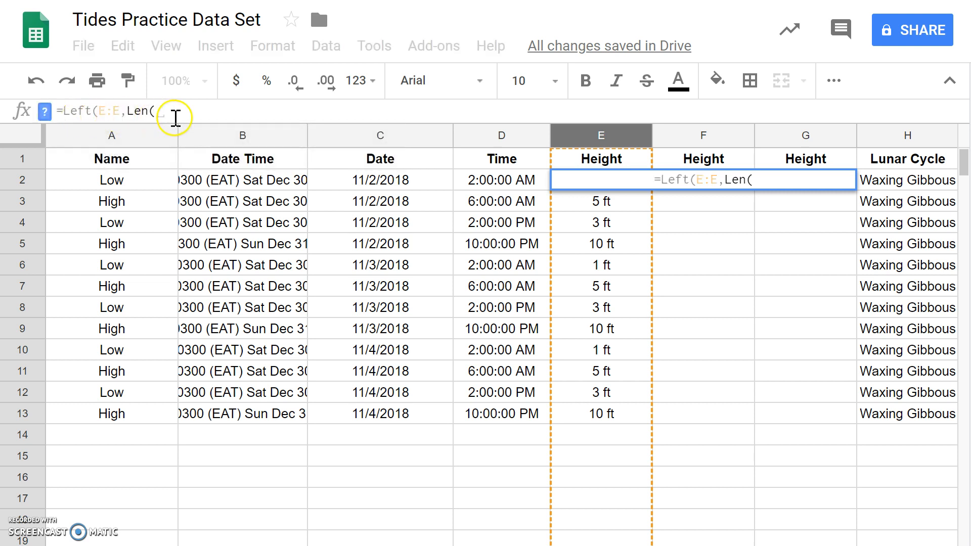
{"action": "left_click", "coordinate": [600, 138]}
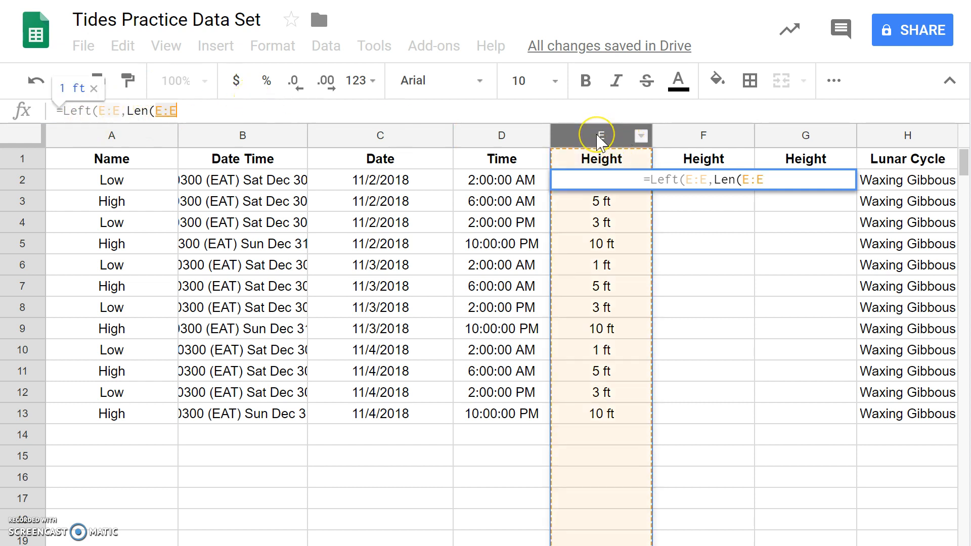
{"action": "left_click", "coordinate": [229, 116]}
{"action": "type", "text": ")"}
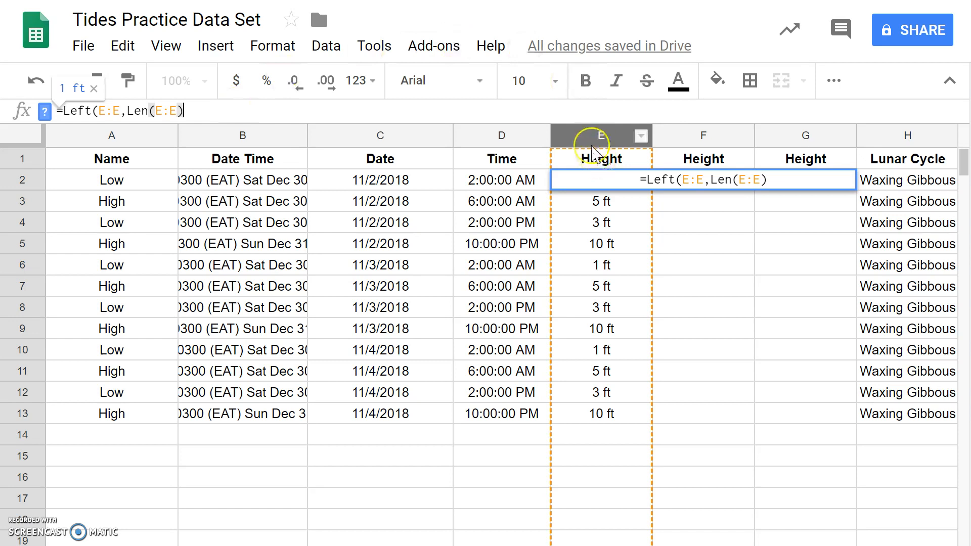
Subtract 3 from the length and complete the F2 formula as =Left(E:E,Len(E:E)-3).
{"action": "left_click", "coordinate": [203, 111]}
{"action": "type", "text": "-"}
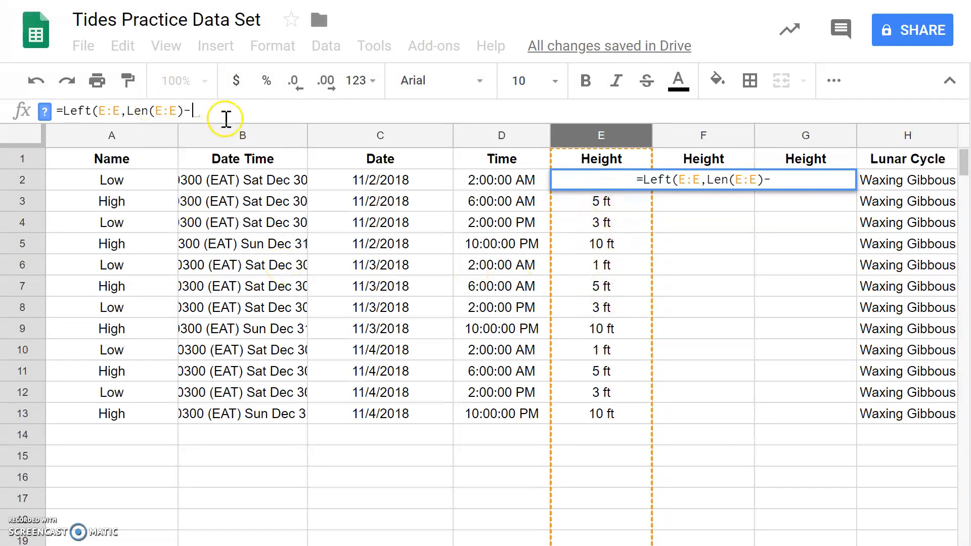
{"action": "type", "text": "3"}
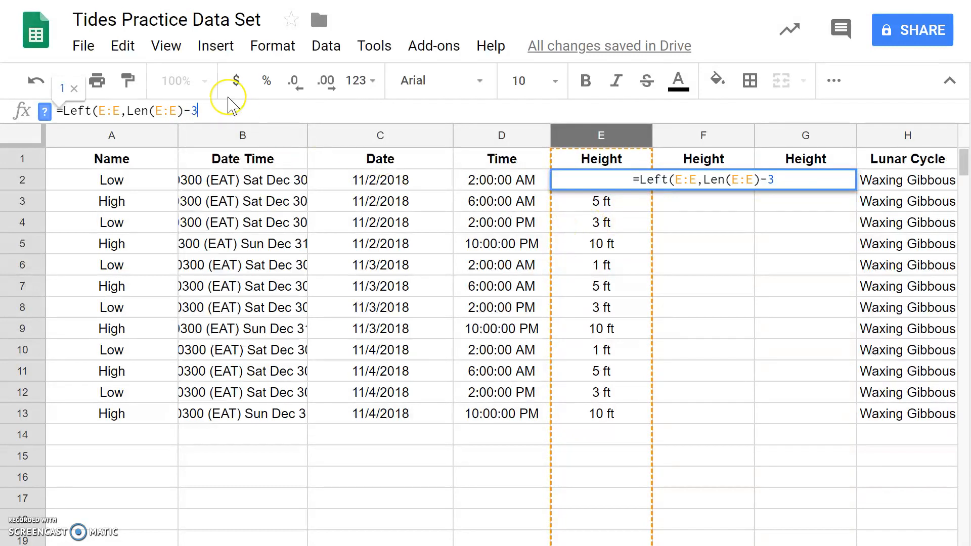
{"action": "type", "text": ")"}
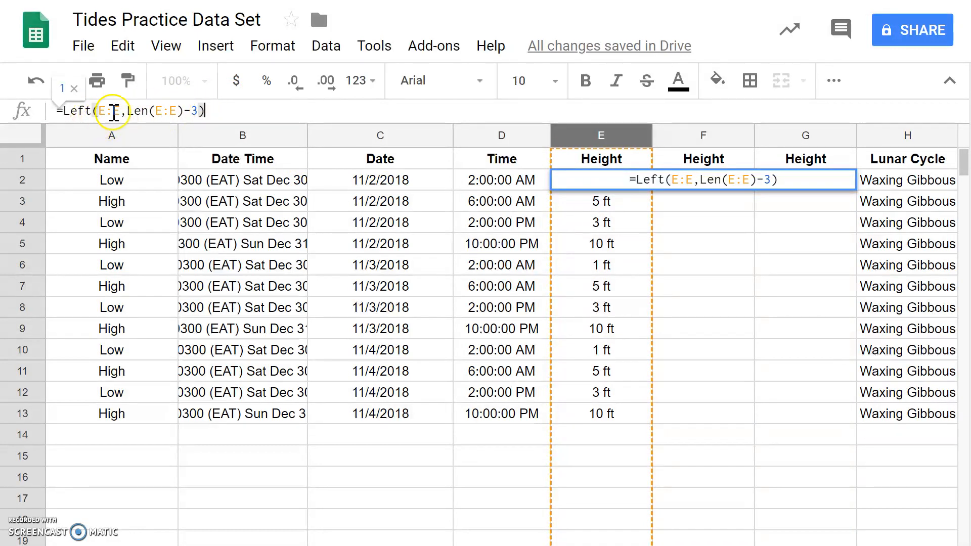
{"action": "key", "text": "Return"}
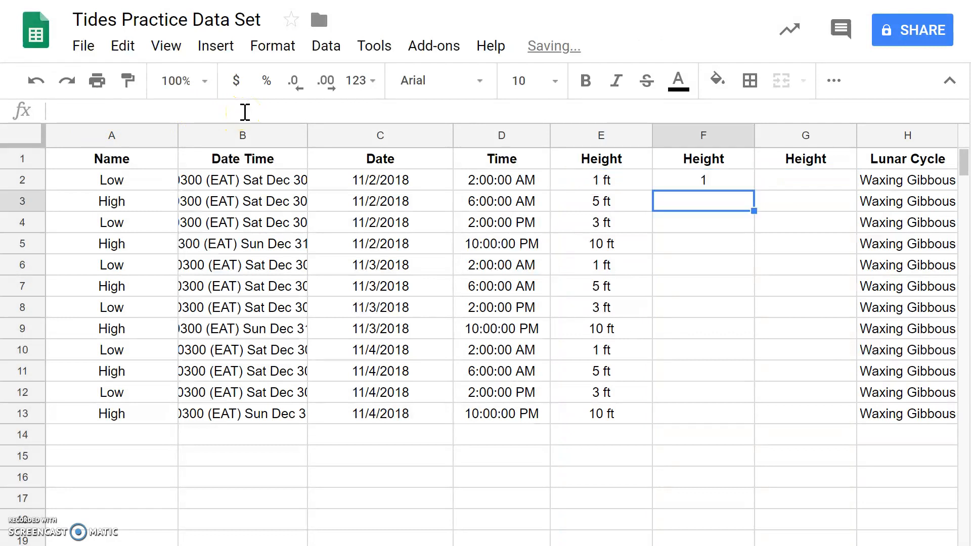
{"action": "left_click", "coordinate": [707, 183]}
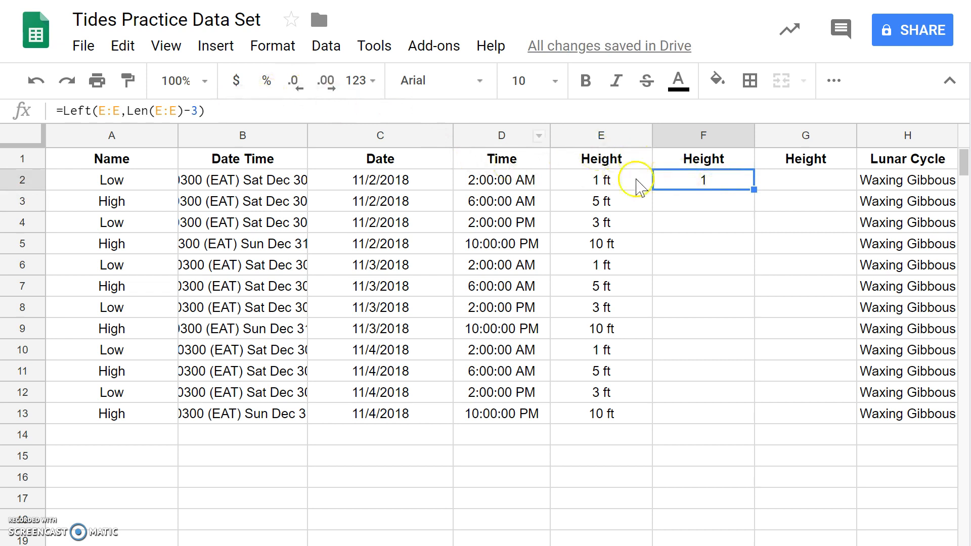
Change the unit of the height in cell E3 so it reads 5 m.
{"action": "left_click", "coordinate": [609, 199]}
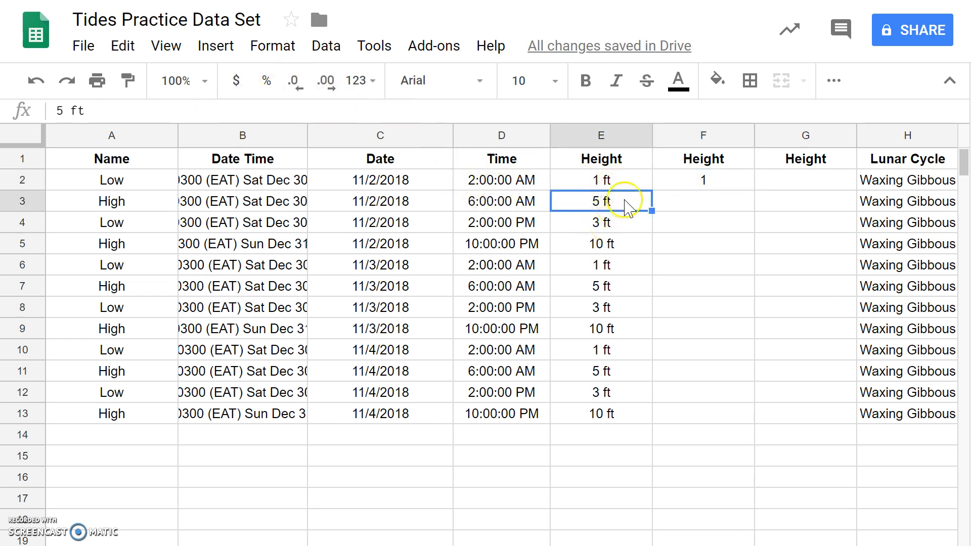
{"action": "left_click", "coordinate": [103, 114]}
{"action": "key", "text": "BackSpace"}
{"action": "key", "text": "BackSpace"}
{"action": "type", "text": "m"}
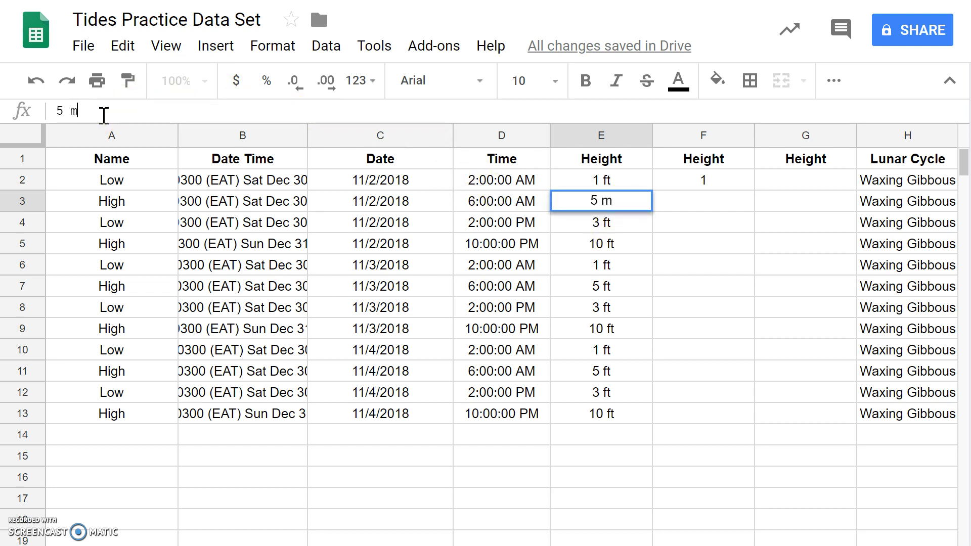
{"action": "key", "text": "Return"}
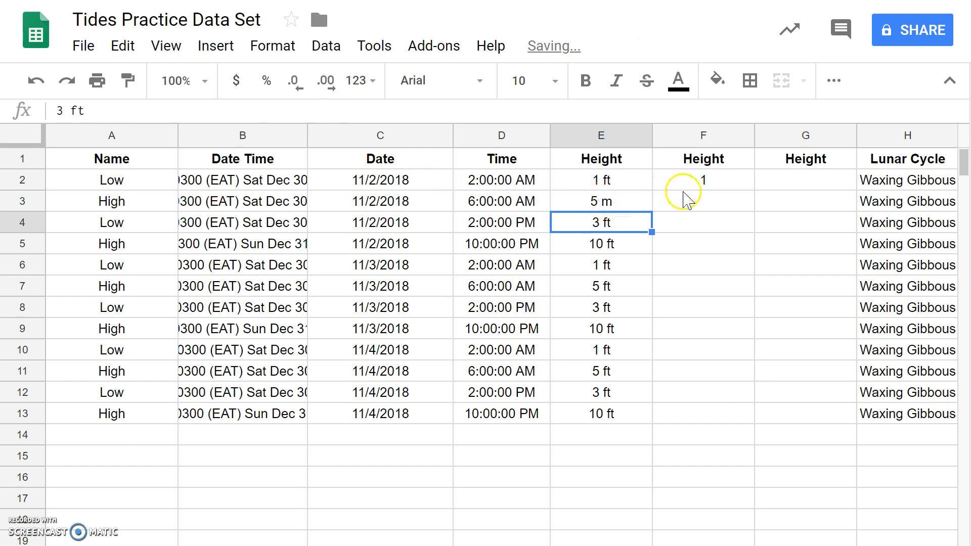
Begin a formula in F3 with =left( and reference the whole original Height column as E:E.
{"action": "left_click", "coordinate": [684, 198]}
{"action": "left_click", "coordinate": [125, 110]}
{"action": "type", "text": "=left("}
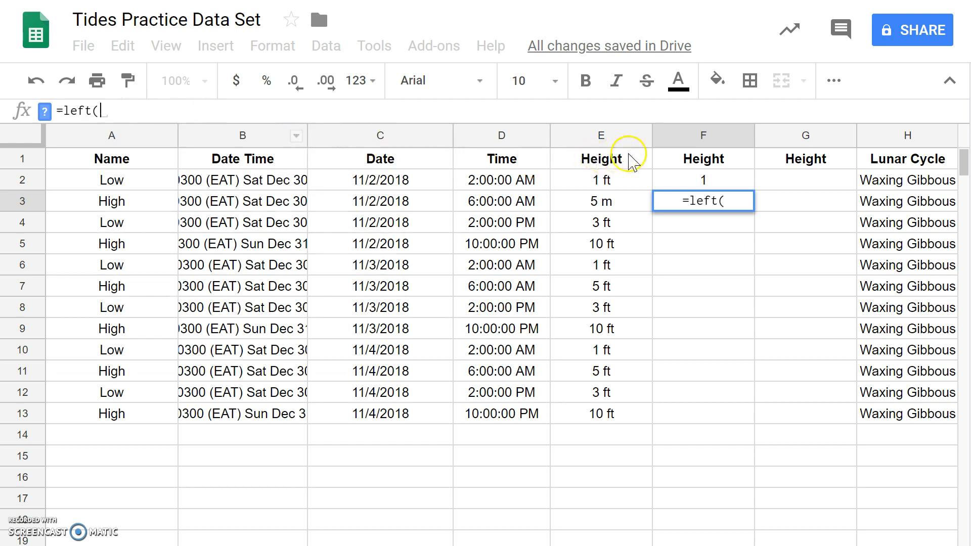
{"action": "left_click", "coordinate": [612, 136]}
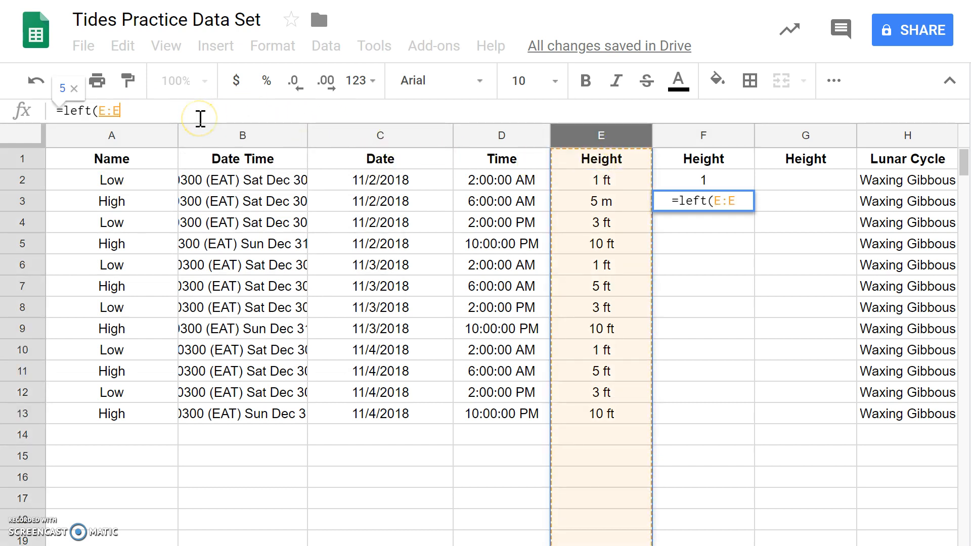
{"action": "type", "text": ","}
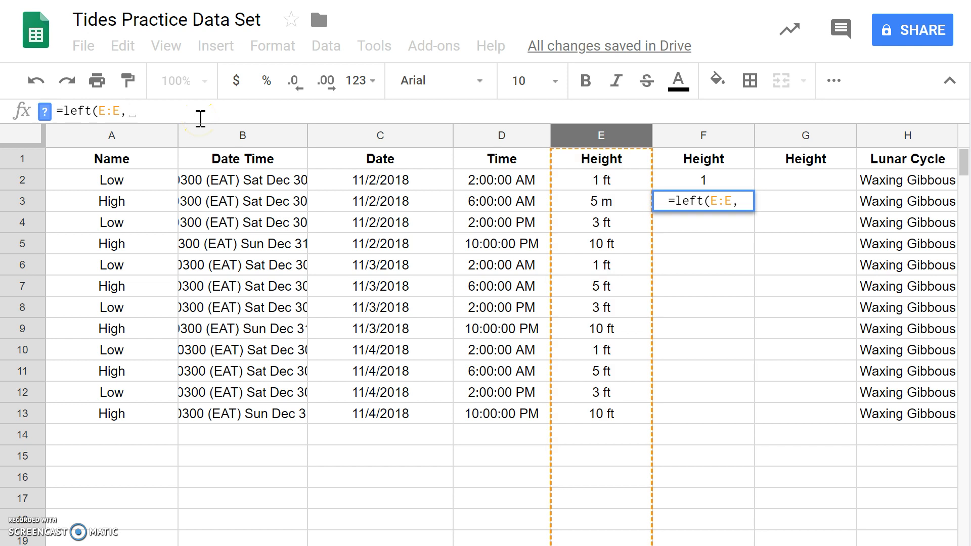
Complete the F3 formula as =left(E:E,len(E:E)-2) and compare it with the formula in F2.
{"action": "left_click", "coordinate": [216, 116]}
{"action": "type", "text": "len"}
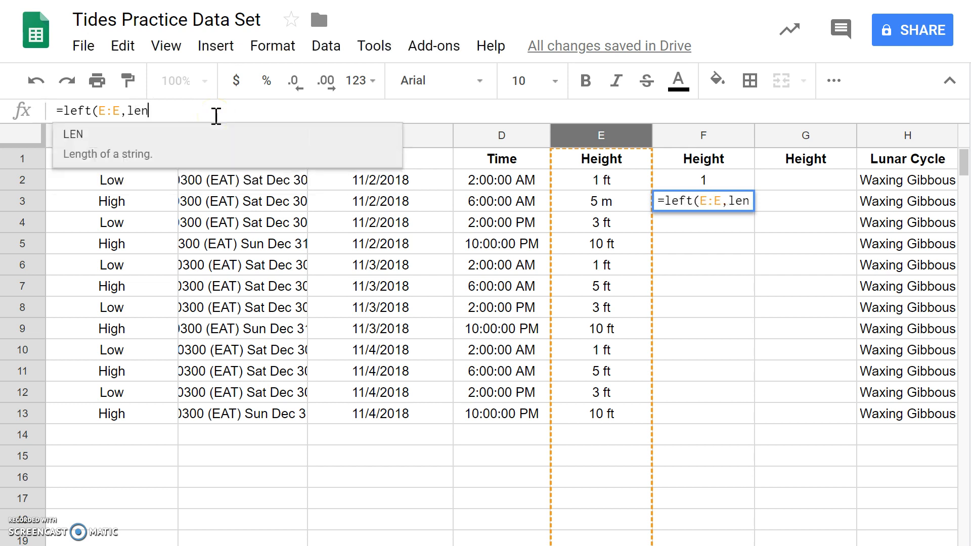
{"action": "type", "text": "("}
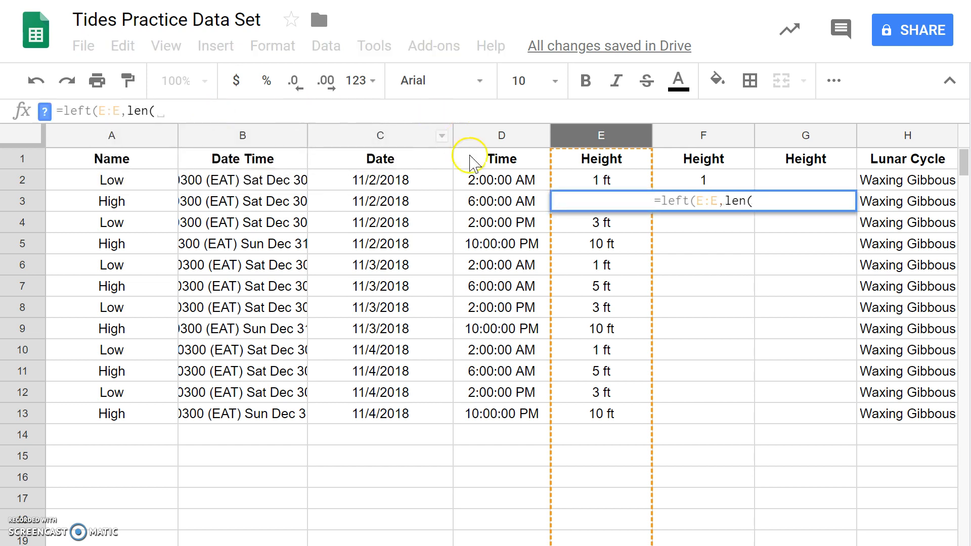
{"action": "left_click", "coordinate": [594, 136]}
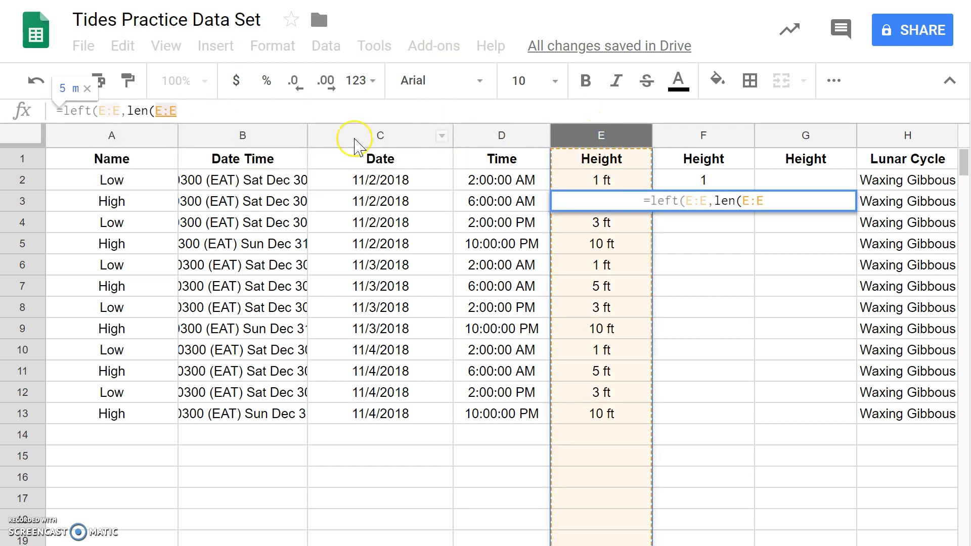
{"action": "type", "text": ")-"}
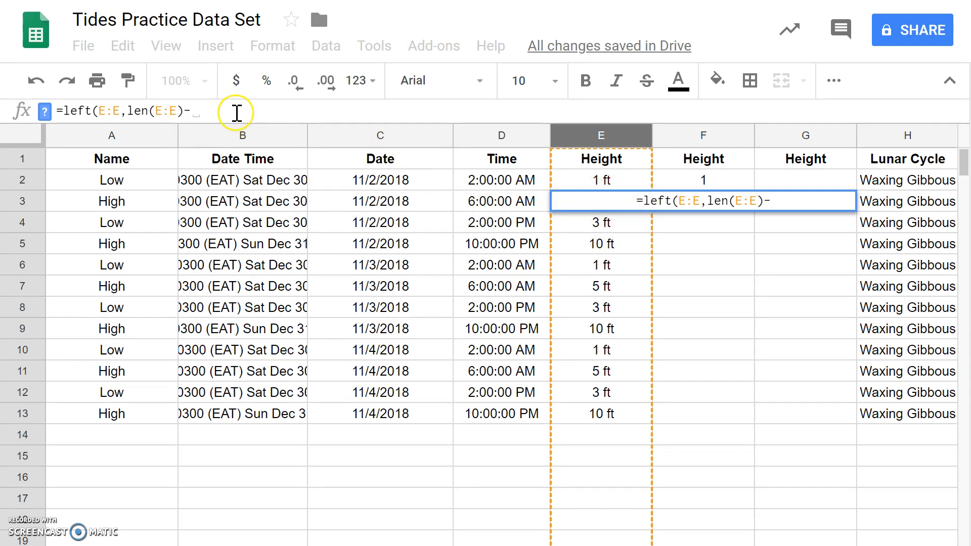
{"action": "type", "text": "2"}
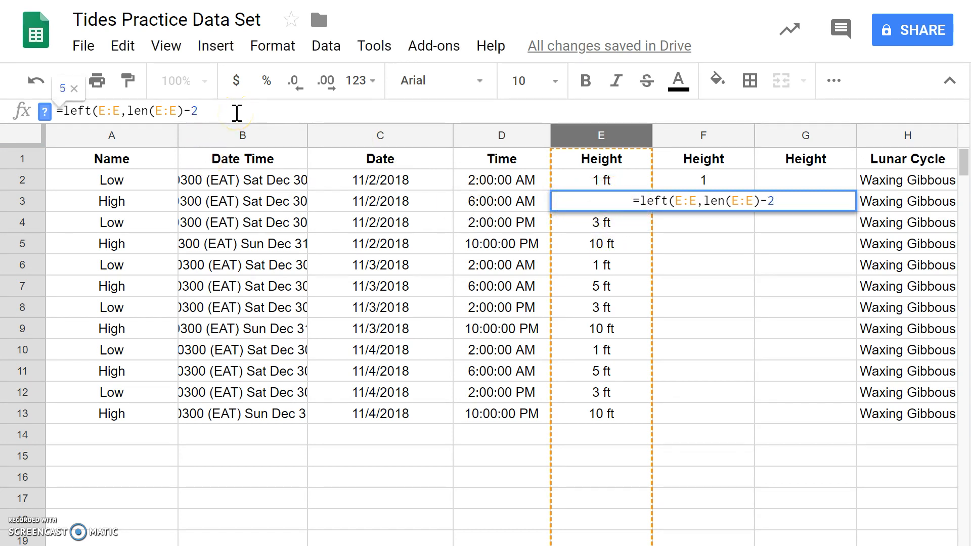
{"action": "type", "text": ")"}
{"action": "key", "text": "Return"}
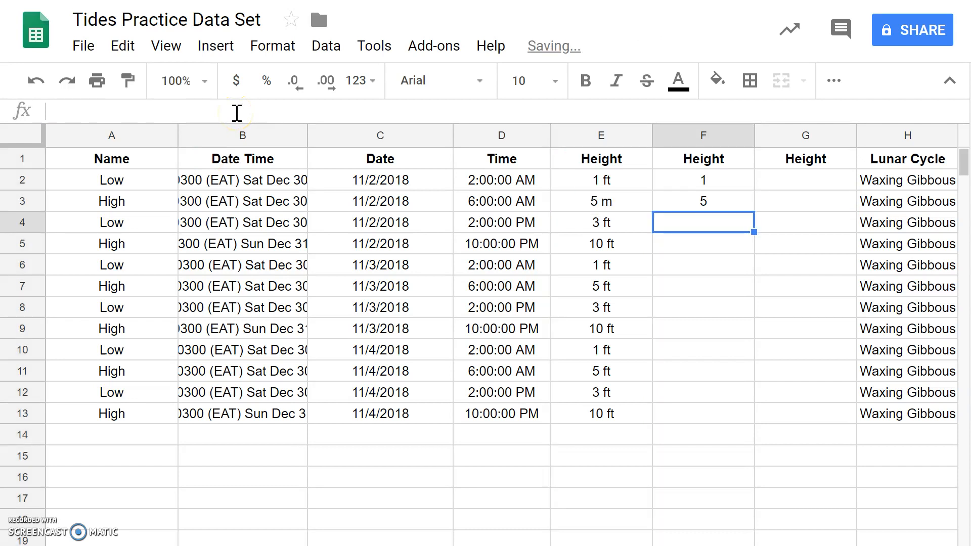
{"action": "left_click", "coordinate": [728, 204]}
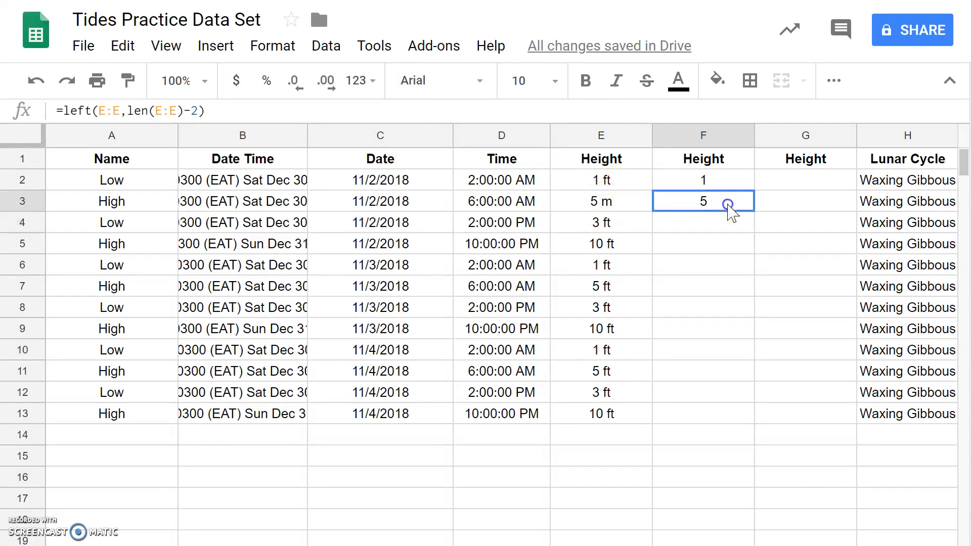
{"action": "key", "text": "Up"}
{"action": "key", "text": "Down"}
{"action": "key", "text": "Up"}
{"action": "key", "text": "Down"}
Replace the unit in cell E4 so the height reads 3 meter.
{"action": "left_click", "coordinate": [614, 222]}
{"action": "left_click", "coordinate": [140, 116]}
{"action": "key", "text": "BackSpace"}
{"action": "key", "text": "BackSpace"}
{"action": "type", "text": "me"}
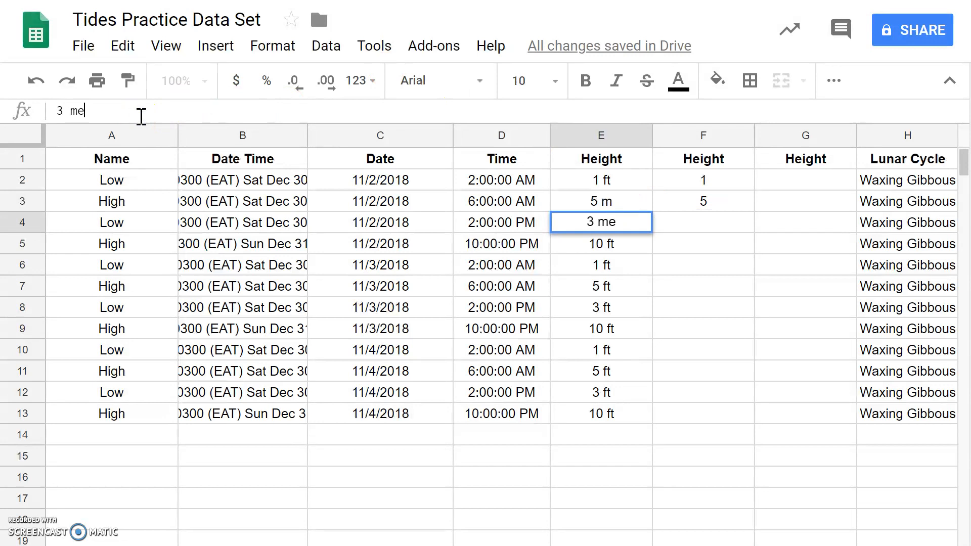
{"action": "type", "text": "tter"}
{"action": "key", "text": "BackSpace"}
{"action": "key", "text": "BackSpace"}
{"action": "key", "text": "BackSpace"}
{"action": "type", "text": "er"}
Clear the whole entry from cell E4.
{"action": "left_click_drag", "start_coordinate": [122, 111], "coordinate": [68, 112]}
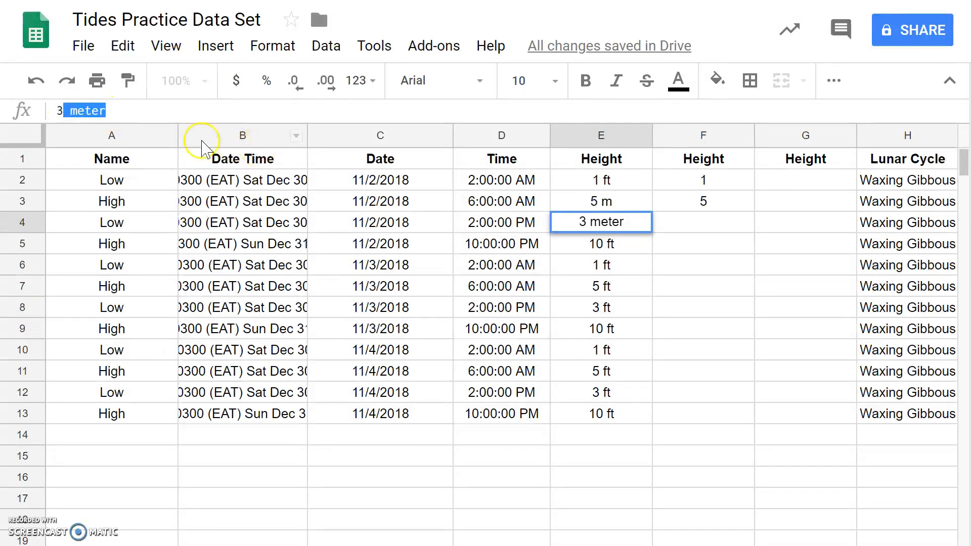
{"action": "key", "text": "BackSpace"}
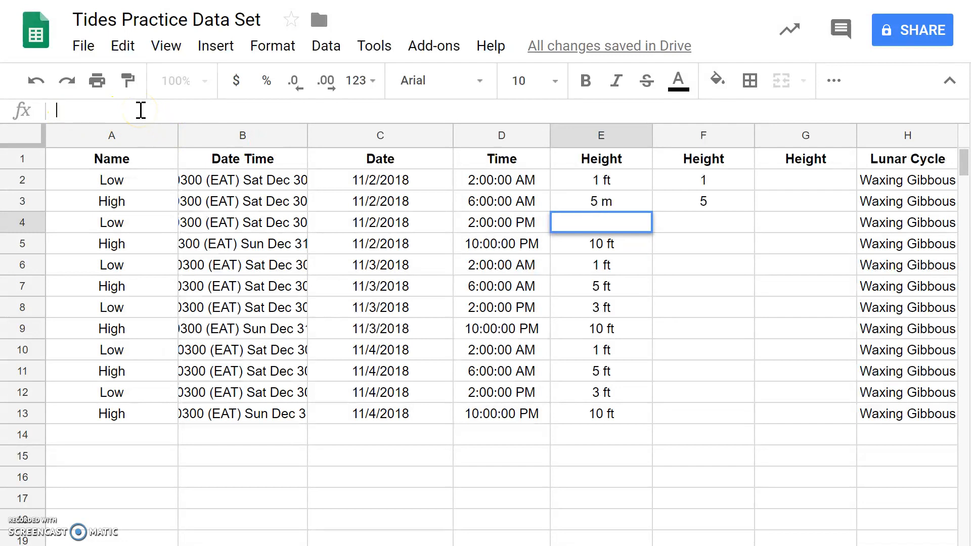
{"action": "left_click", "coordinate": [697, 197]}
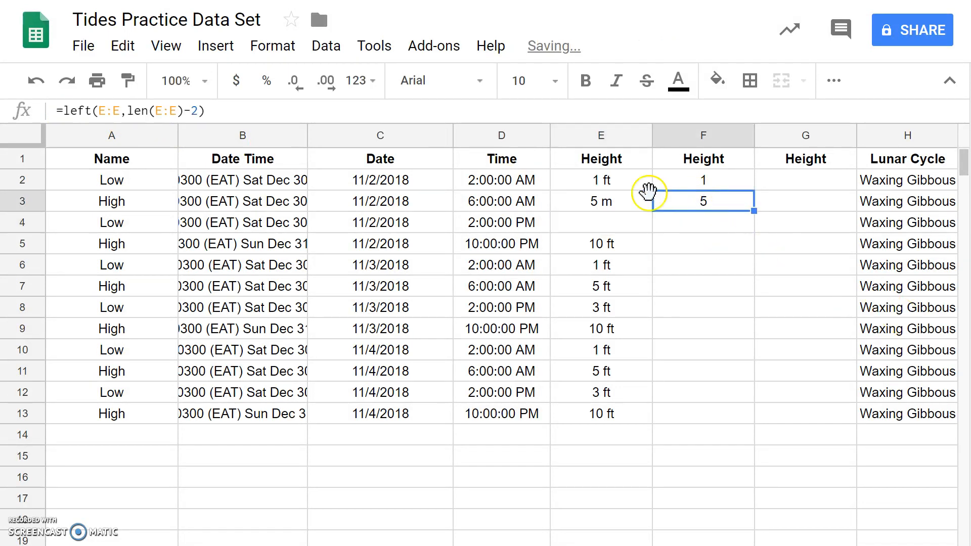
Restore the original heights by entering 5 ft in cell E3 and 3 ft in cell E4.
{"action": "left_click", "coordinate": [616, 208]}
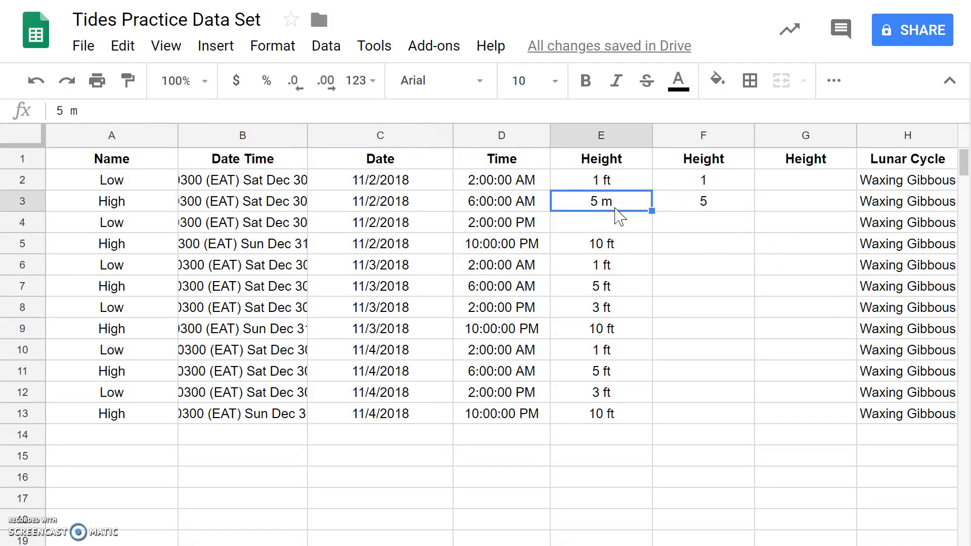
{"action": "double_click", "coordinate": [616, 208]}
{"action": "key", "text": "BackSpace"}
{"action": "type", "text": "ft"}
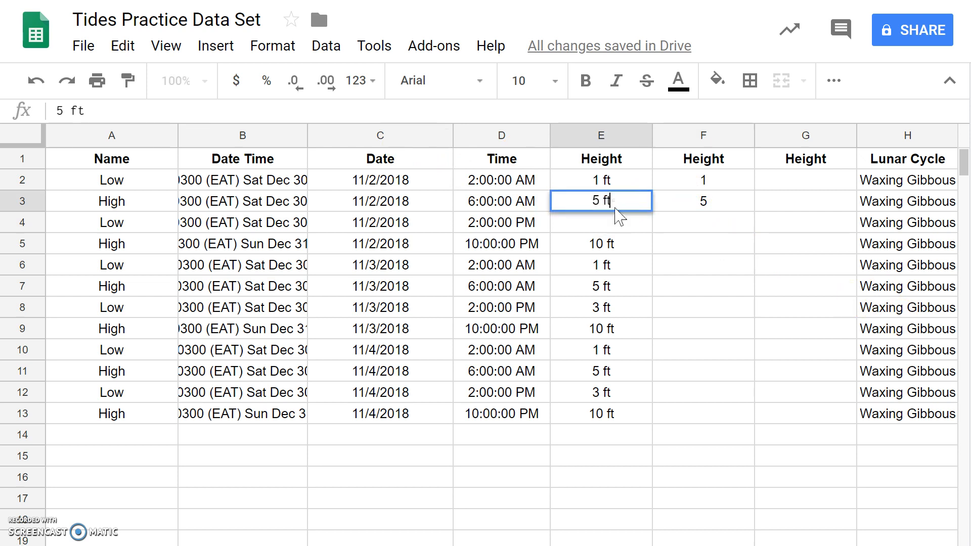
{"action": "key", "text": "Return"}
{"action": "type", "text": "3 ft"}
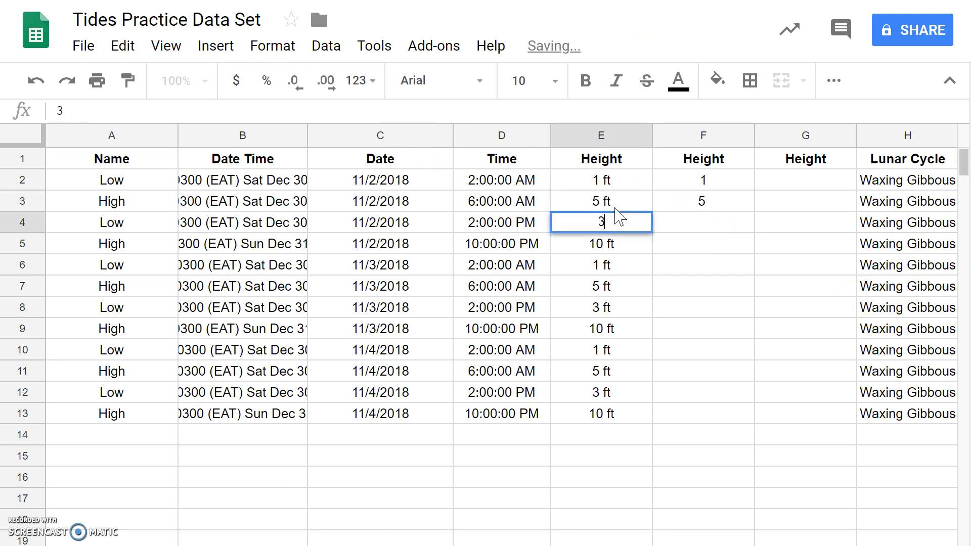
{"action": "key", "text": "Return"}
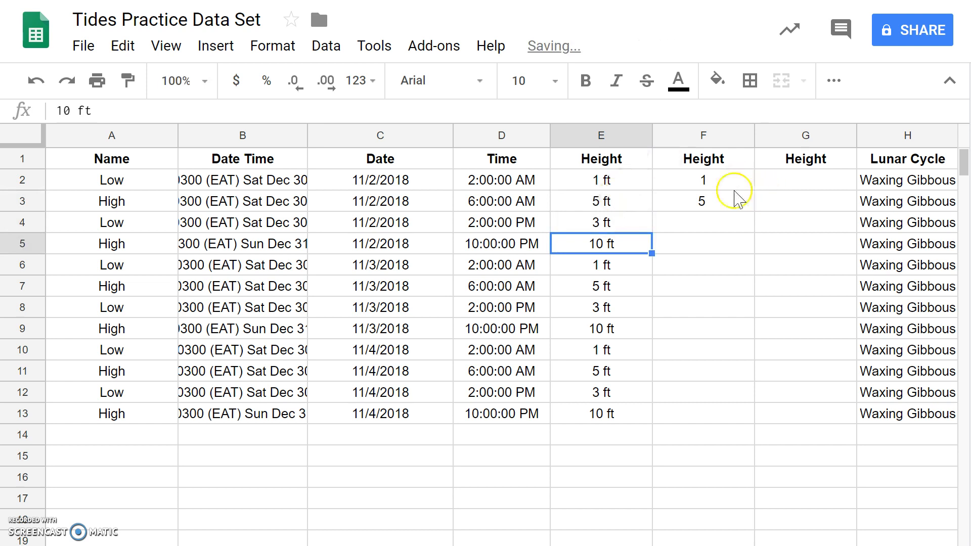
Delete the trial formula from F3, keeping only the one in F2.
{"action": "left_click", "coordinate": [716, 201]}
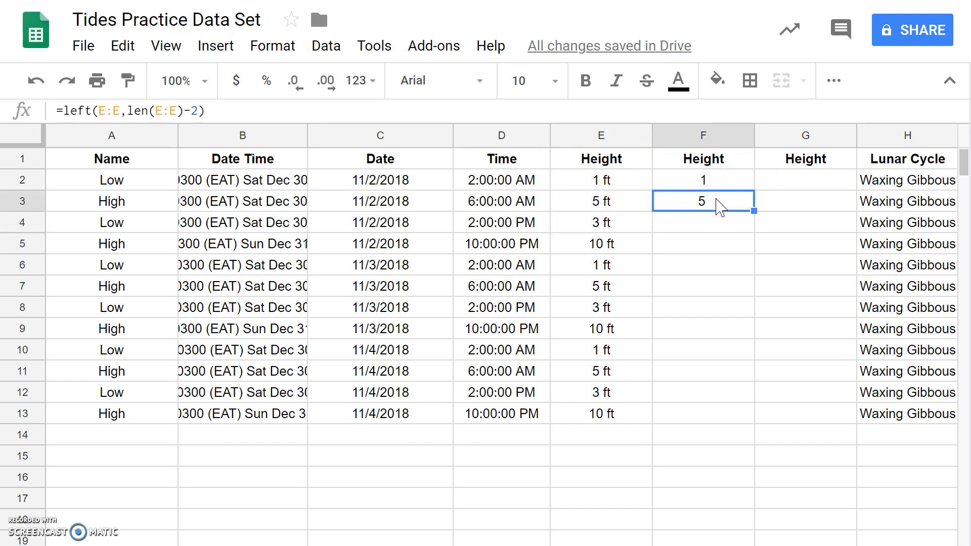
{"action": "key", "text": "Delete"}
{"action": "left_click", "coordinate": [701, 181]}
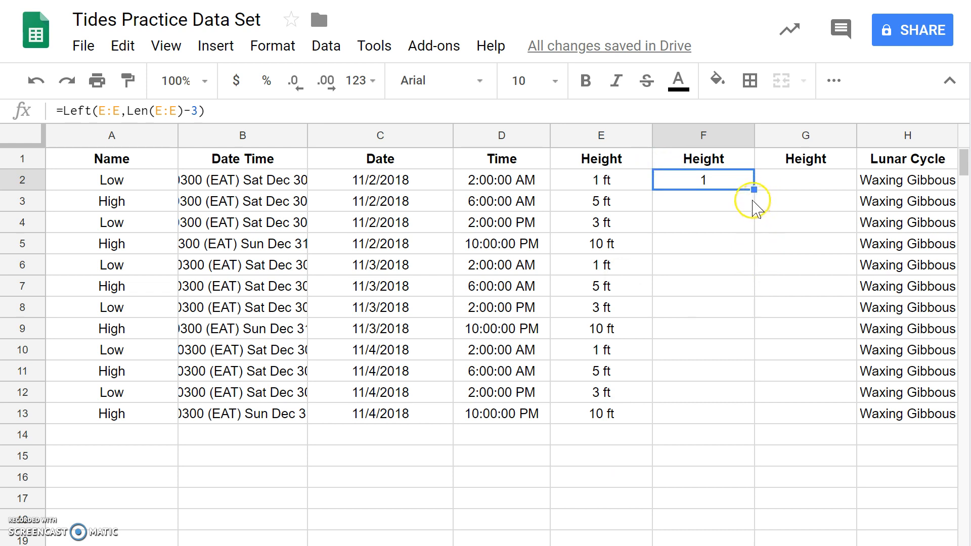
{"action": "left_click", "coordinate": [724, 210]}
{"action": "left_click", "coordinate": [705, 231]}
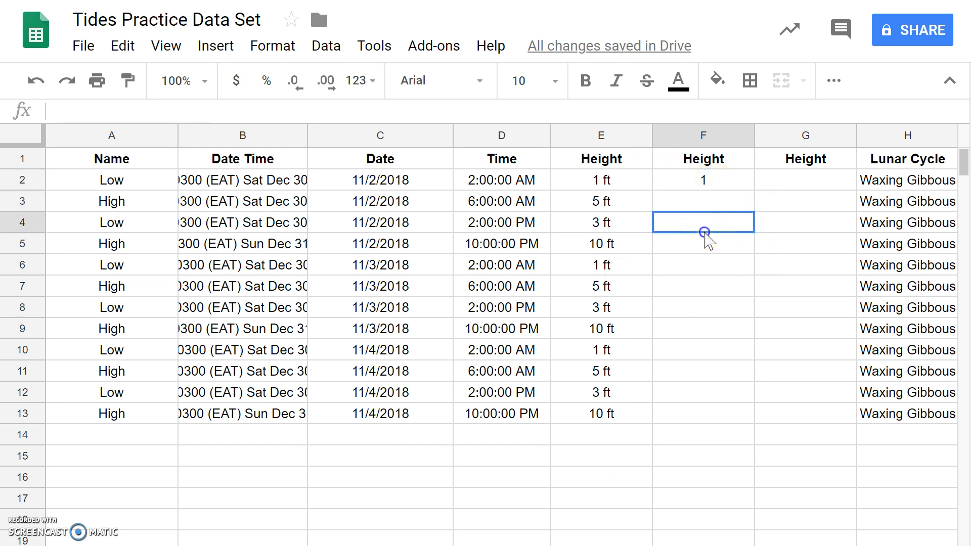
Fill the LEFT and LEN formula from F2 down through F13.
{"action": "left_click", "coordinate": [718, 245]}
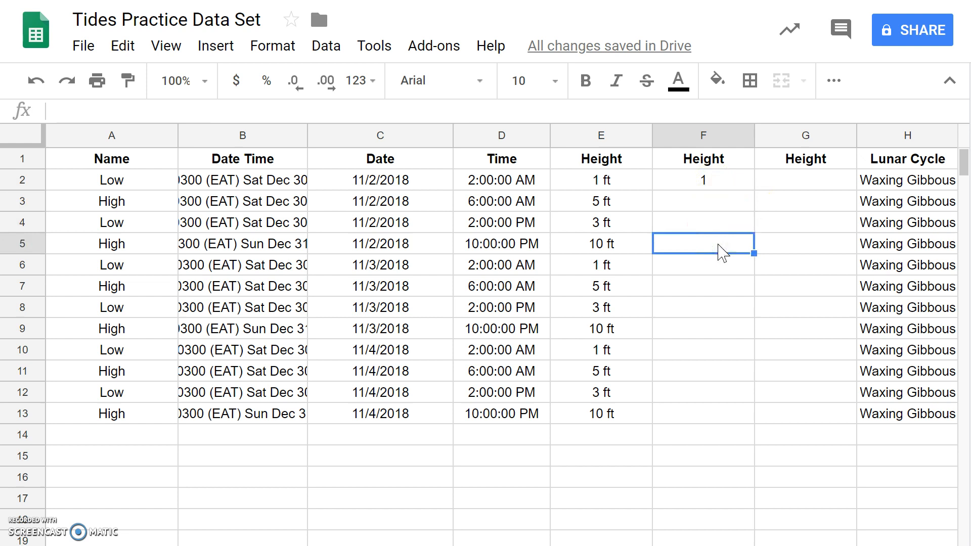
{"action": "left_click", "coordinate": [727, 184]}
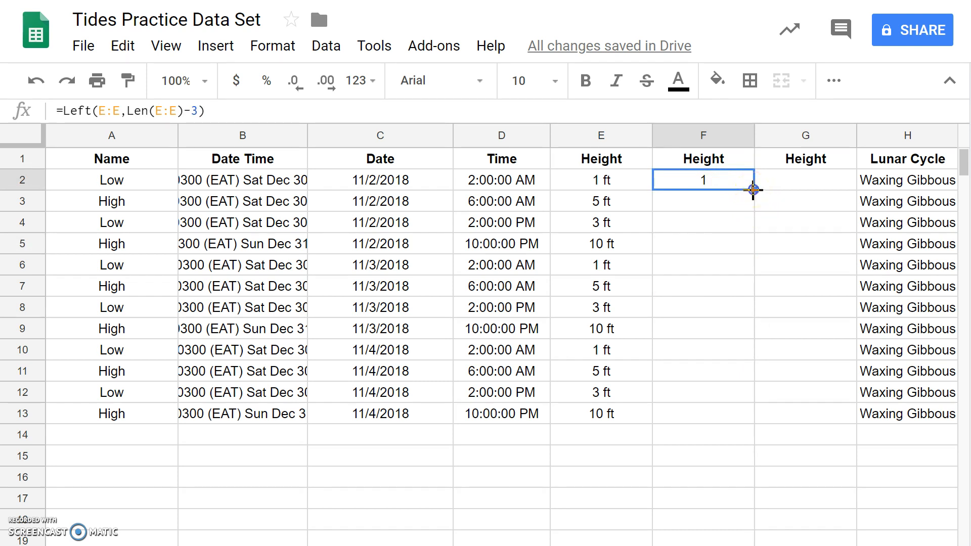
{"action": "left_click_drag", "start_coordinate": [751, 243], "coordinate": [746, 334]}
{"action": "left_click_drag", "start_coordinate": [744, 417], "coordinate": [745, 421]}
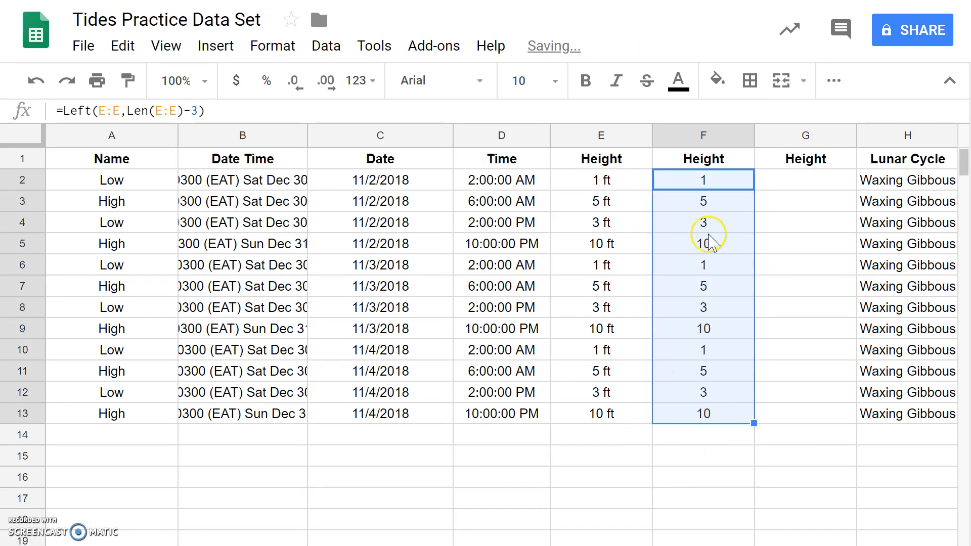
Check the filled formula cell by cell down the second Height column from F3 to F13.
{"action": "left_click", "coordinate": [704, 201]}
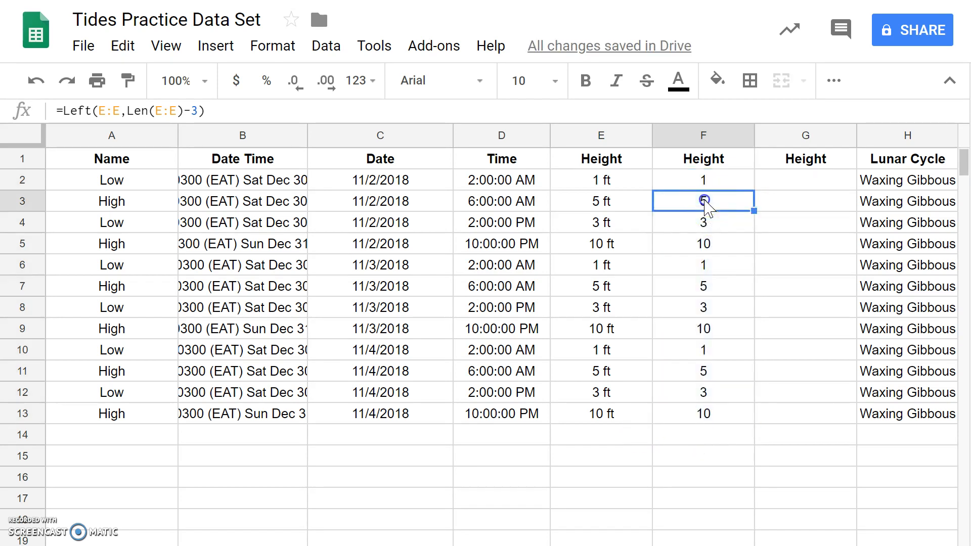
{"action": "key", "text": "Down"}
{"action": "key", "text": "Down"}
{"action": "key", "text": "Down"}
{"action": "key", "text": "Down"}
{"action": "key", "text": "Down"}
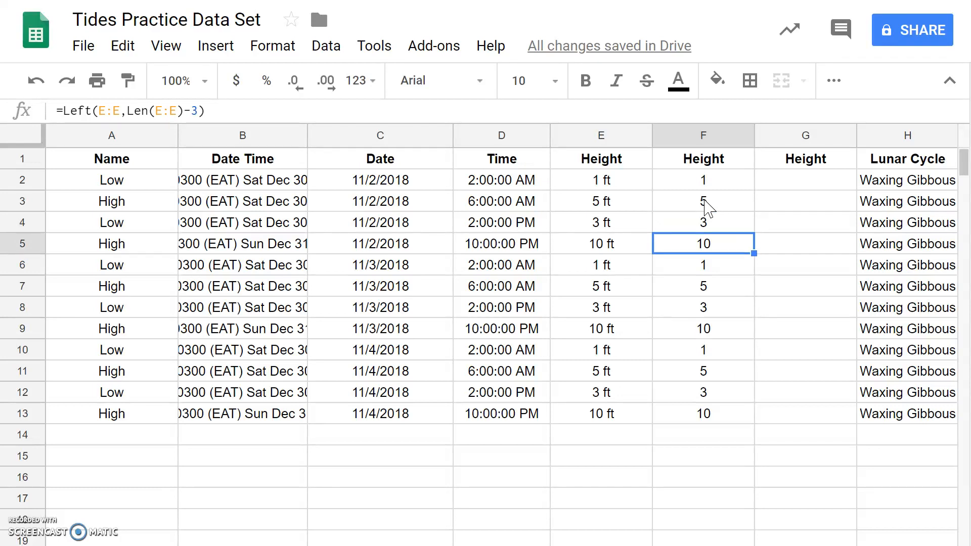
{"action": "key", "text": "Down"}
{"action": "key", "text": "Down"}
{"action": "key", "text": "Down"}
{"action": "key", "text": "Down"}
{"action": "key", "text": "Down"}
{"action": "key", "text": "Down"}
{"action": "key", "text": "Down"}
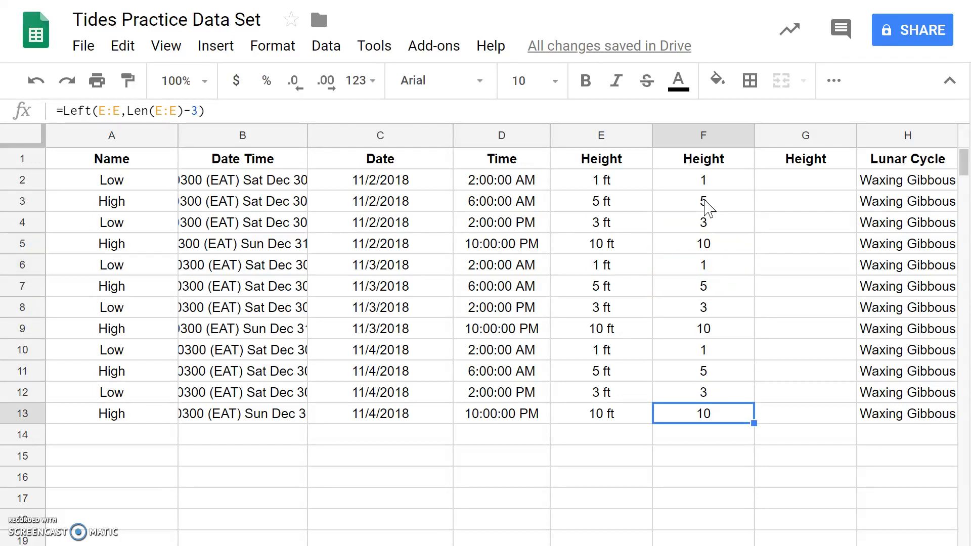
{"action": "key", "text": "Up"}
{"action": "key", "text": "Up"}
{"action": "key", "text": "Up"}
{"action": "key", "text": "Up"}
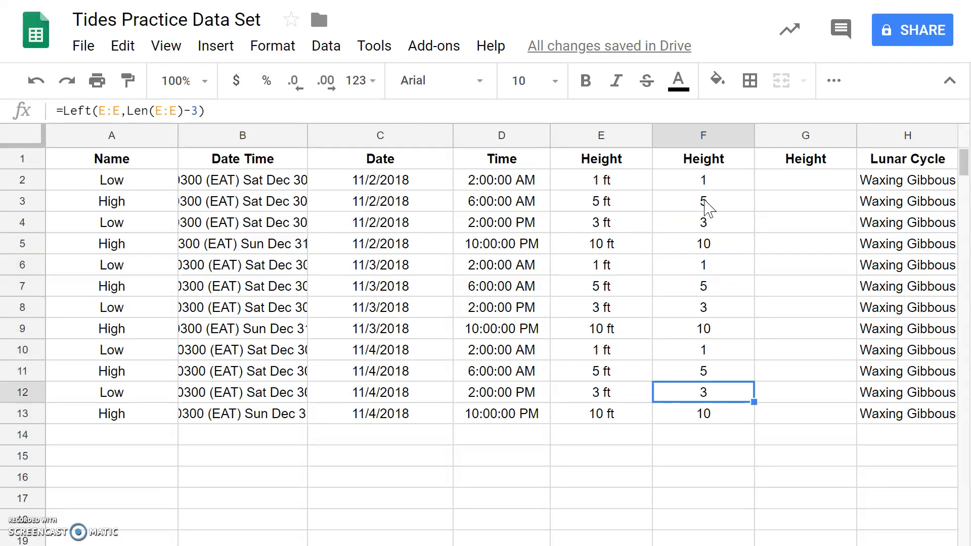
{"action": "key", "text": "Down"}
{"action": "key", "text": "Down"}
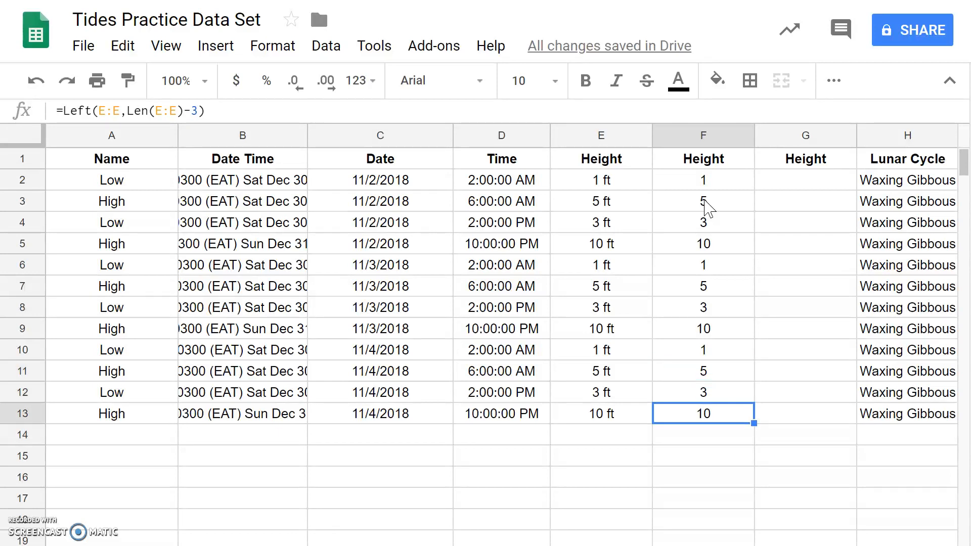
Enter a trial height of 1 in E14, extend the F12 formula down to F15, and inspect the F15 result.
{"action": "left_click", "coordinate": [690, 438]}
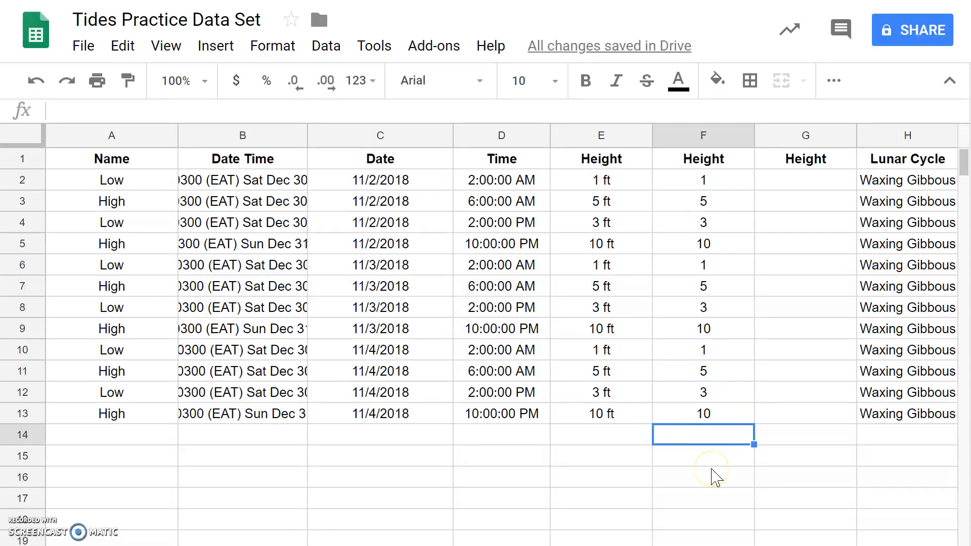
{"action": "left_click", "coordinate": [584, 443]}
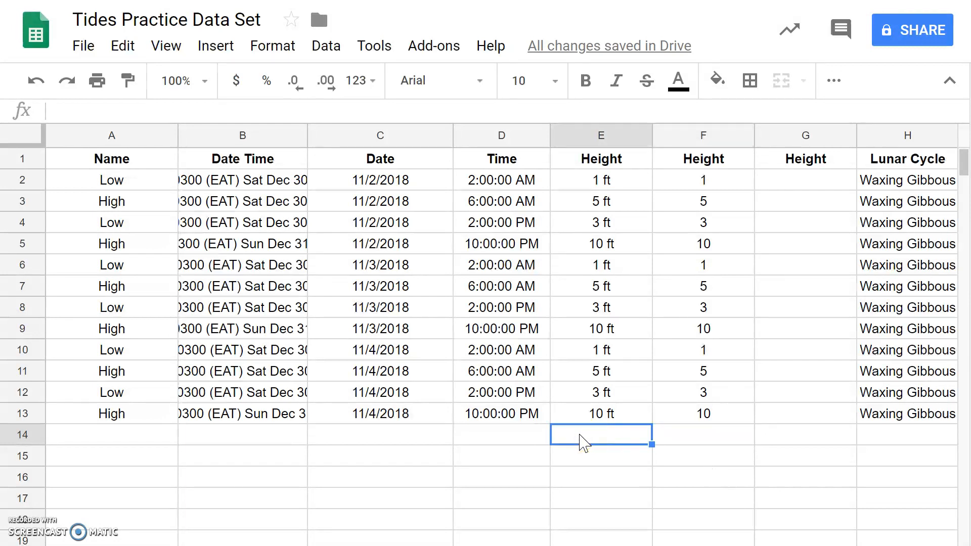
{"action": "type", "text": "1"}
{"action": "left_click", "coordinate": [700, 397]}
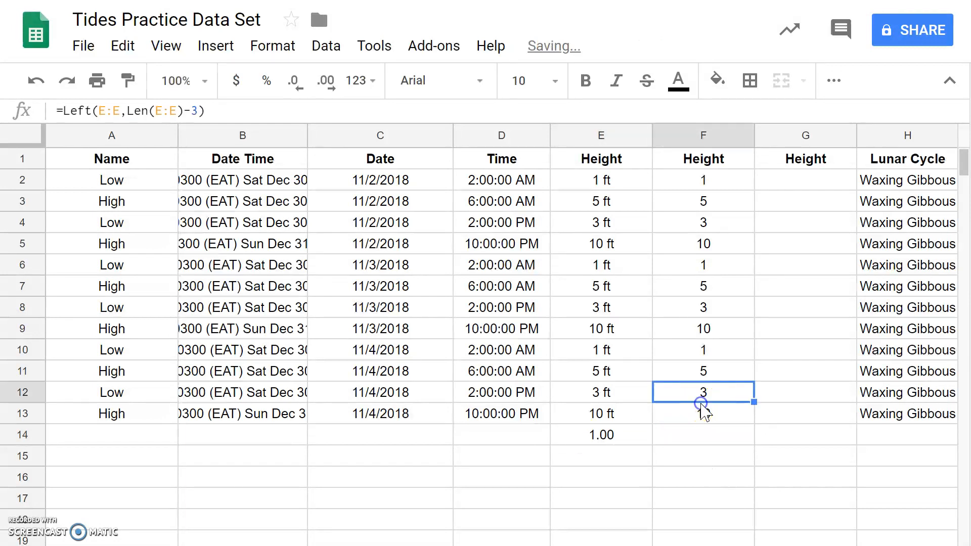
{"action": "left_click_drag", "start_coordinate": [754, 402], "coordinate": [754, 453]}
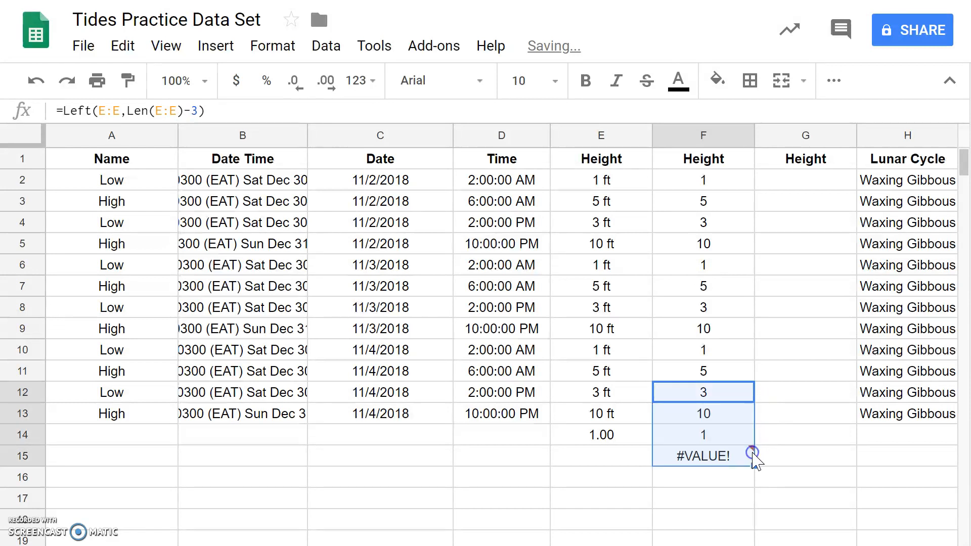
{"action": "mouse_move", "coordinate": [722, 462]}
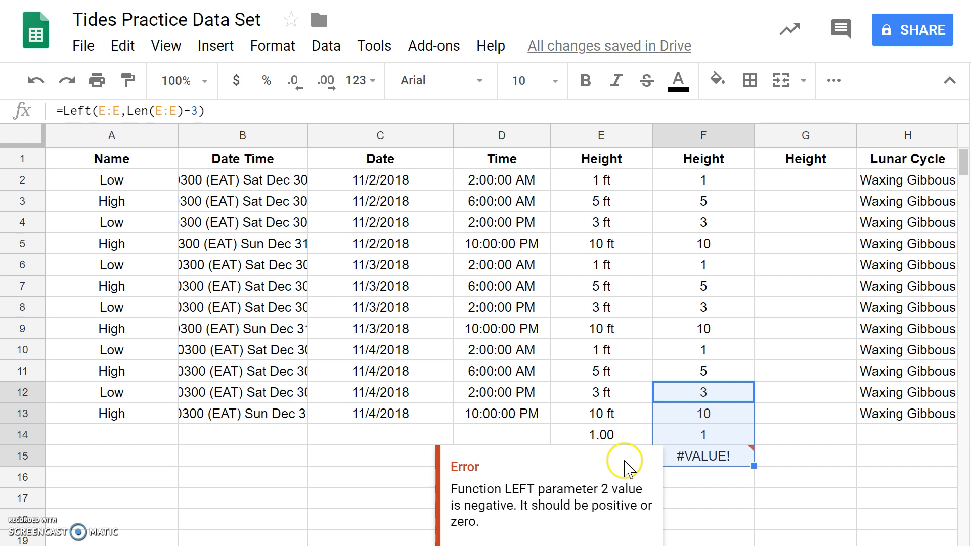
Clear the trial formulas from F15 and F14 and the trial height from E14.
{"action": "left_click", "coordinate": [711, 456]}
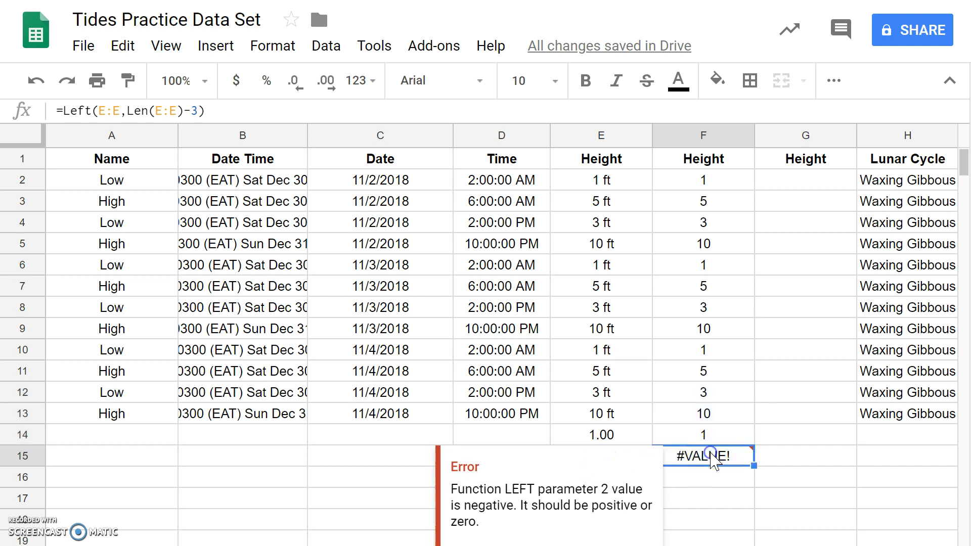
{"action": "key", "text": "Delete"}
{"action": "key", "text": "Up"}
{"action": "key", "text": "Delete"}
{"action": "key", "text": "Left"}
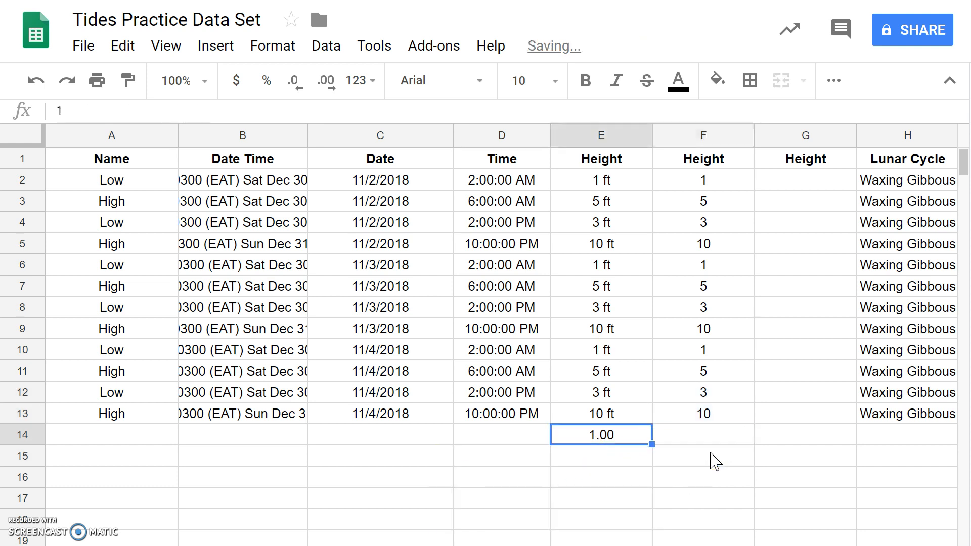
{"action": "left_click", "coordinate": [752, 352]}
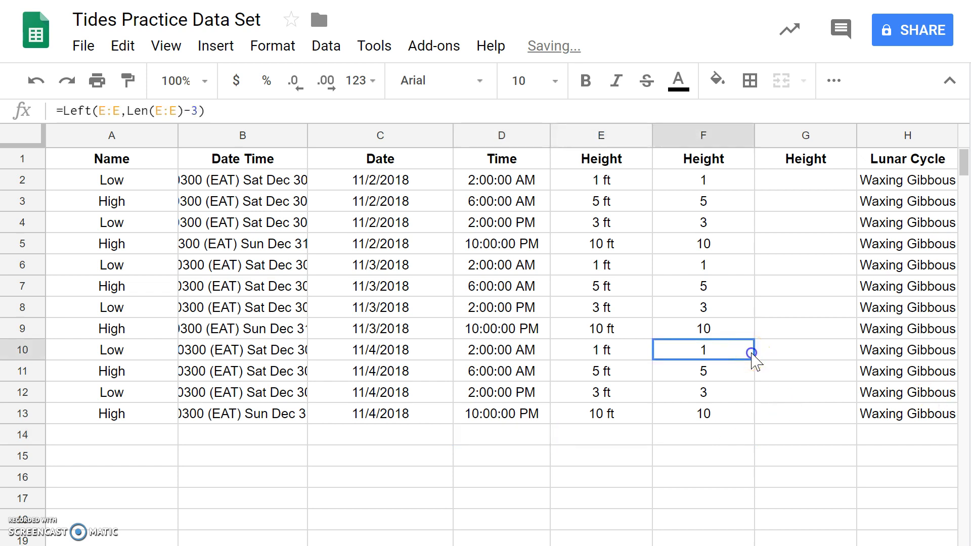
Examine column F alongside the Date Time column and inspect the formula behind cell F5.
{"action": "left_click", "coordinate": [711, 415]}
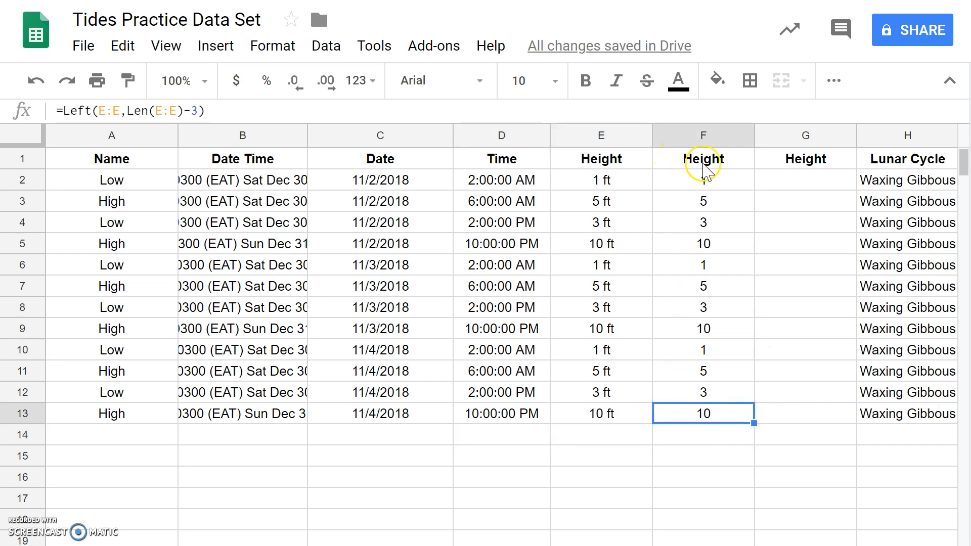
{"action": "left_click", "coordinate": [714, 134]}
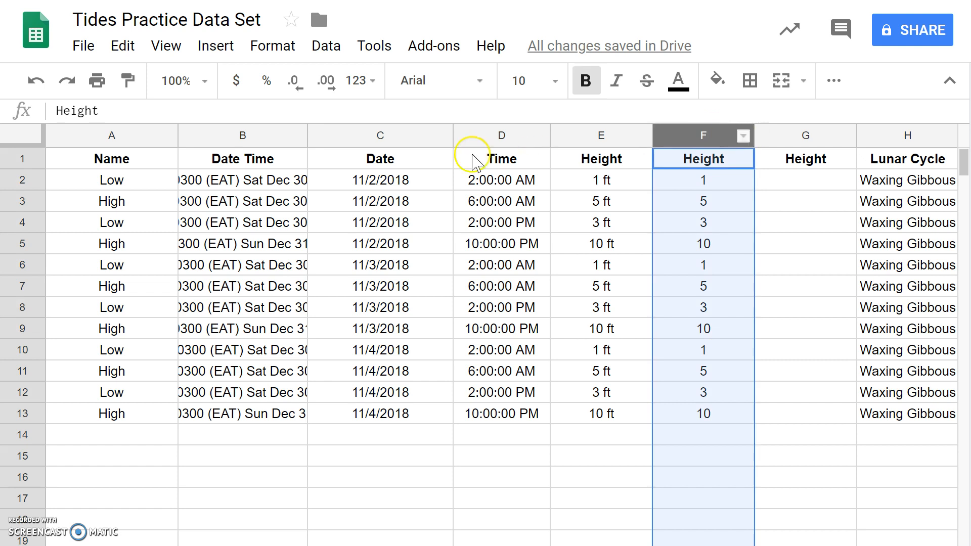
{"action": "left_click", "coordinate": [247, 134], "text": "ctrl"}
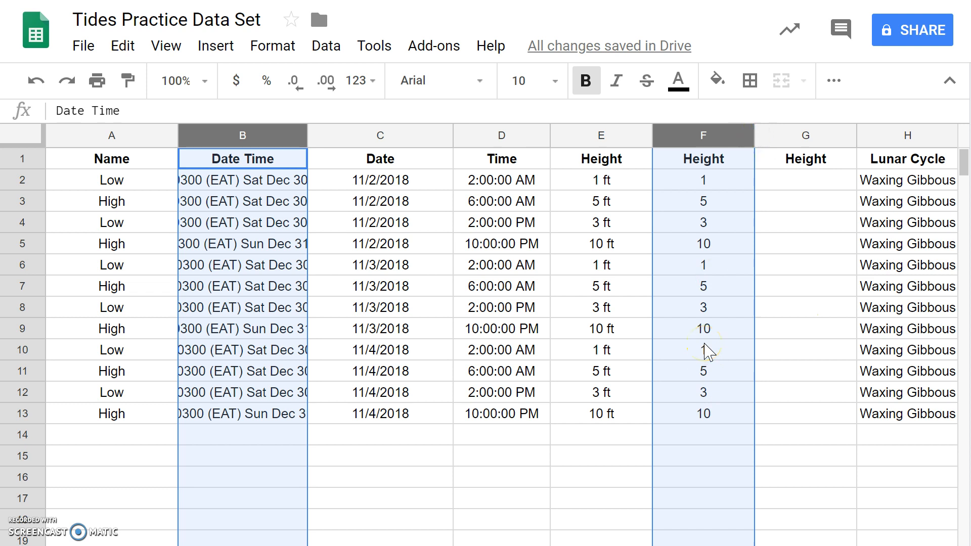
{"action": "left_click", "coordinate": [680, 248]}
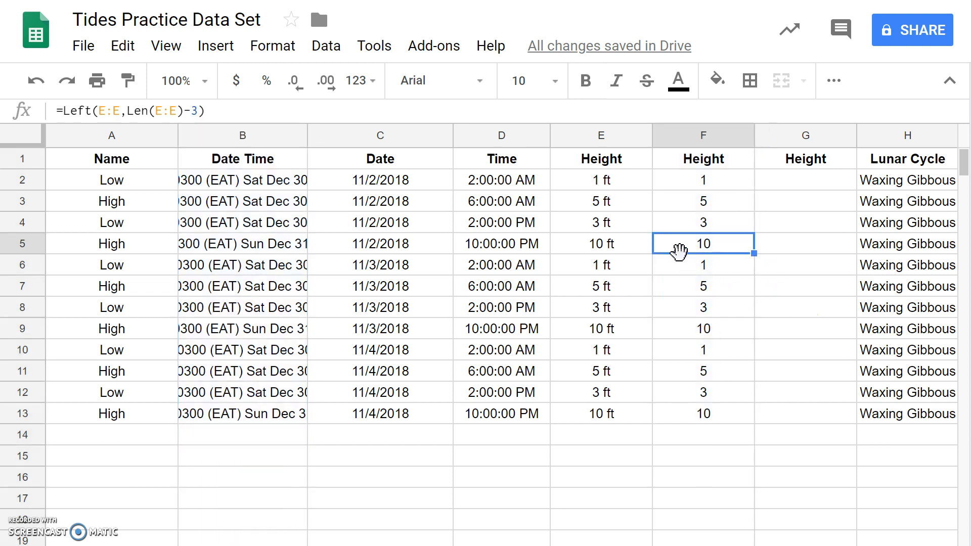
{"action": "left_click", "coordinate": [222, 110]}
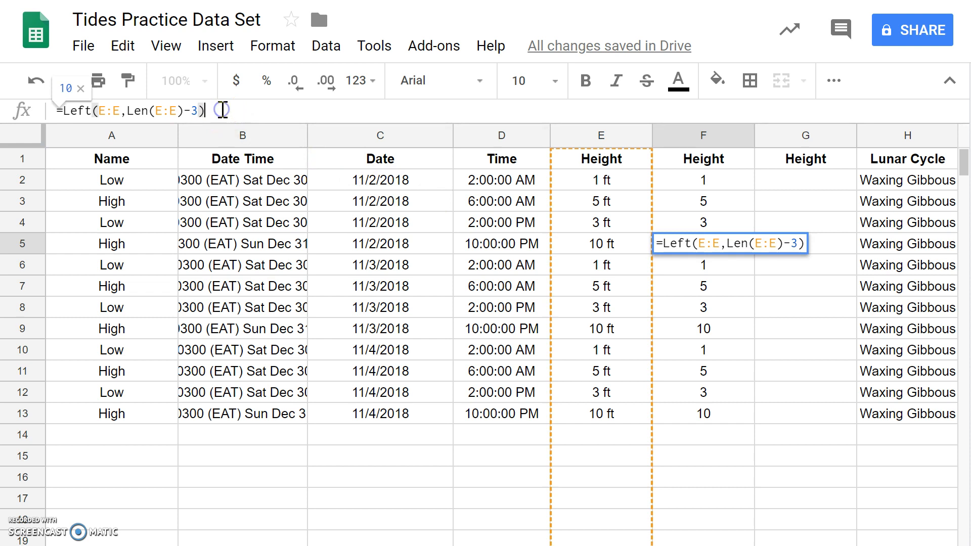
{"action": "left_click", "coordinate": [672, 264]}
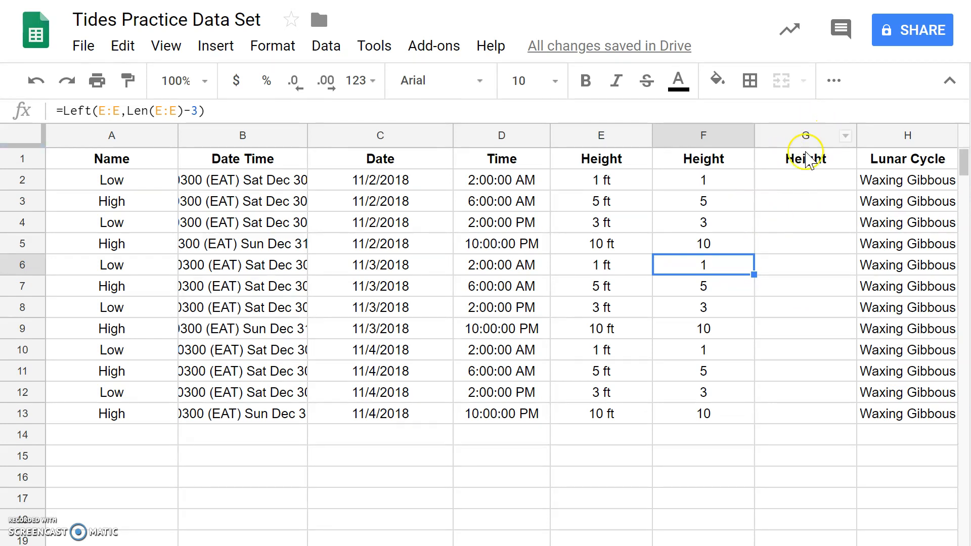
Copy column F and paste it into column G as values only.
{"action": "left_click", "coordinate": [819, 183]}
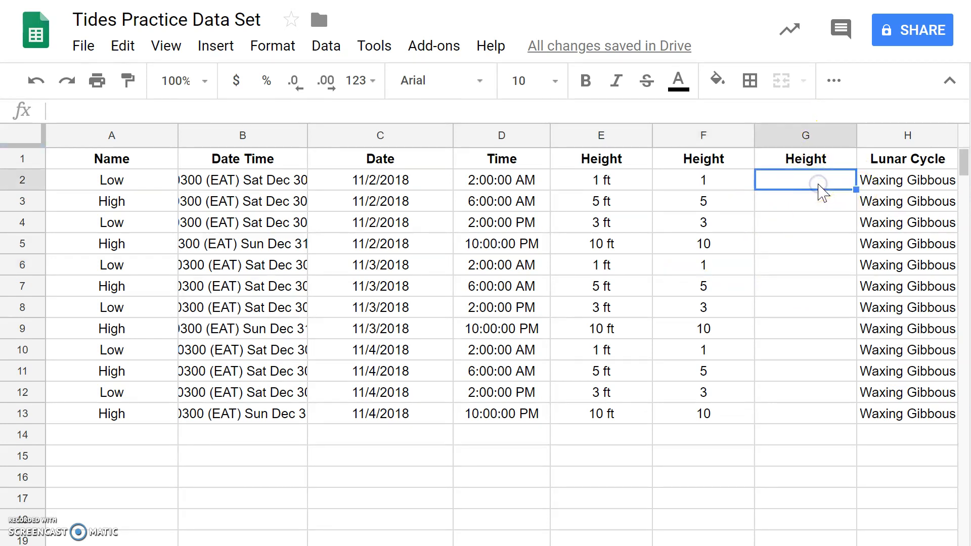
{"action": "left_click", "coordinate": [689, 139]}
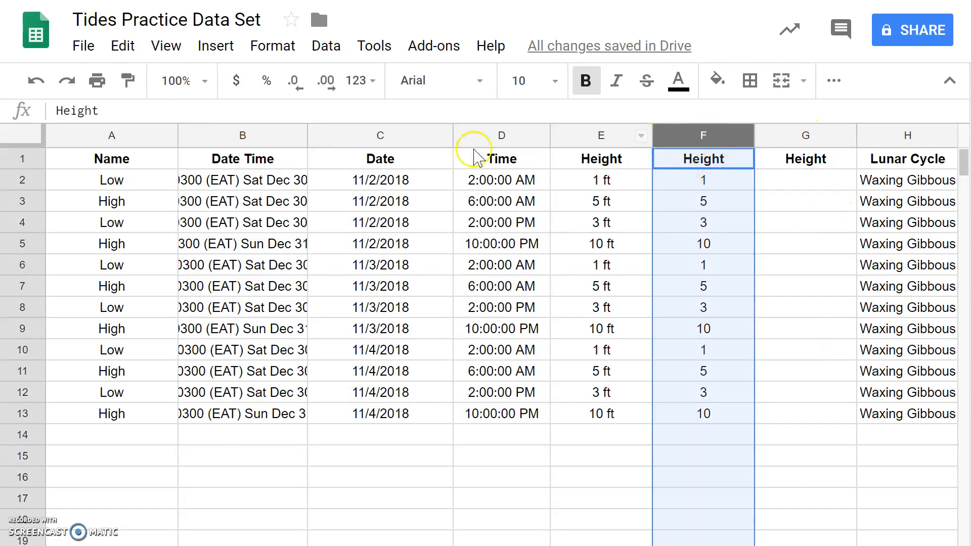
{"action": "left_click", "coordinate": [123, 51]}
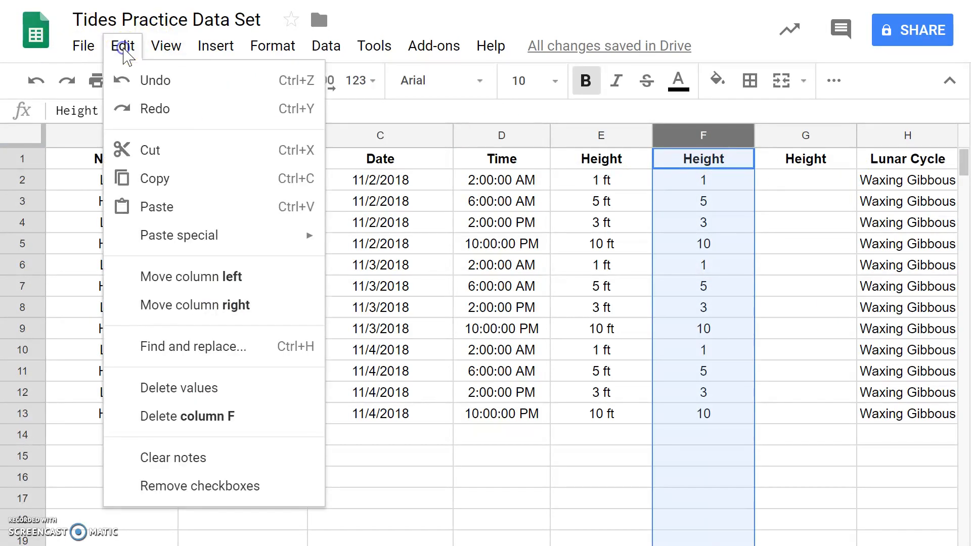
{"action": "left_click", "coordinate": [147, 179]}
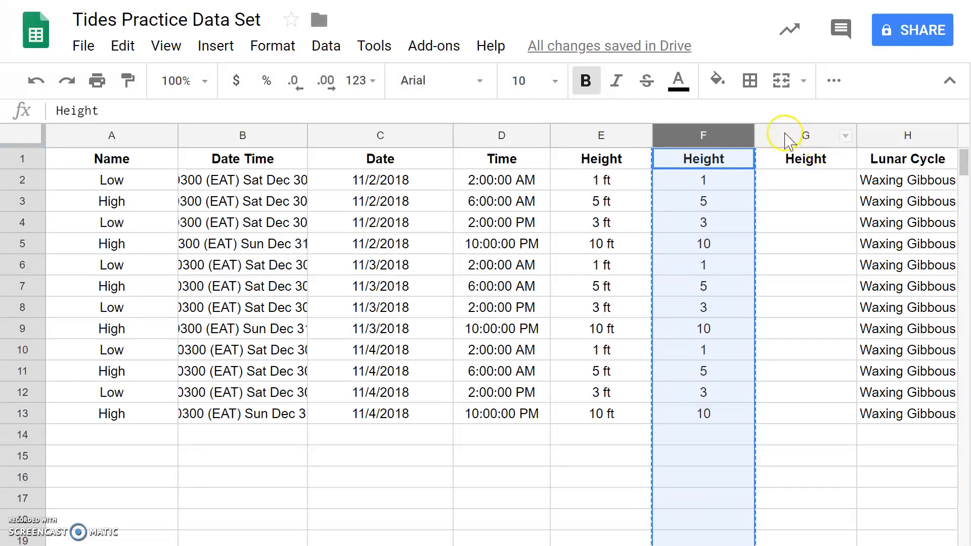
{"action": "left_click", "coordinate": [816, 137]}
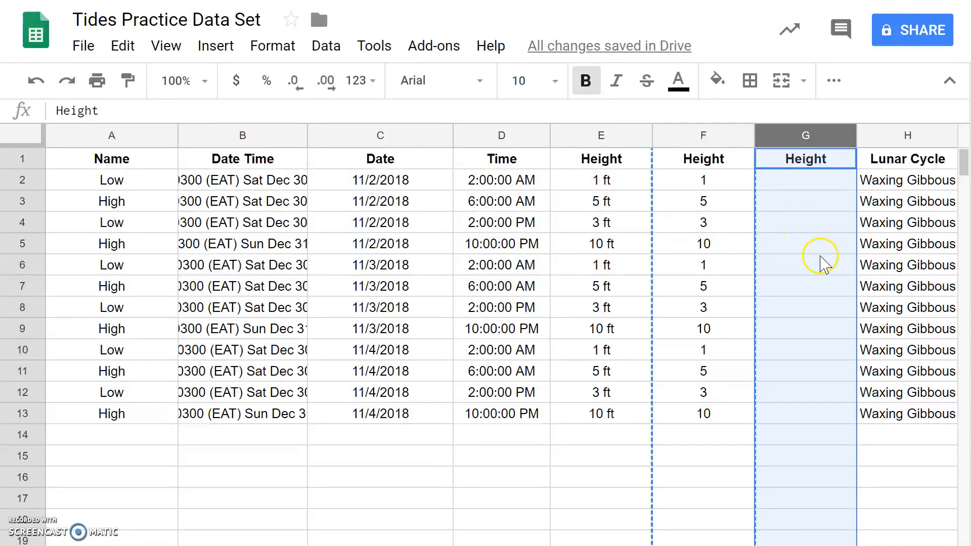
{"action": "left_click", "coordinate": [123, 47]}
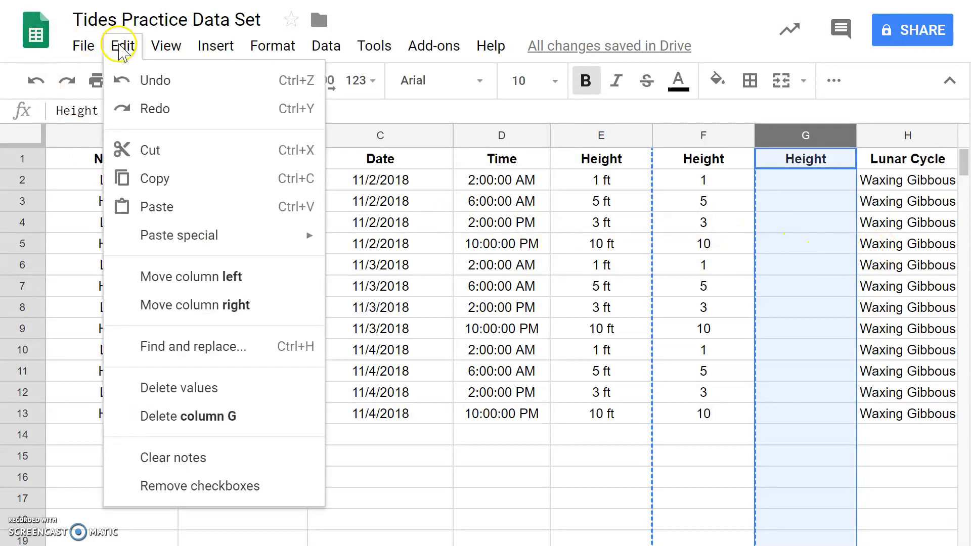
{"action": "mouse_move", "coordinate": [165, 234]}
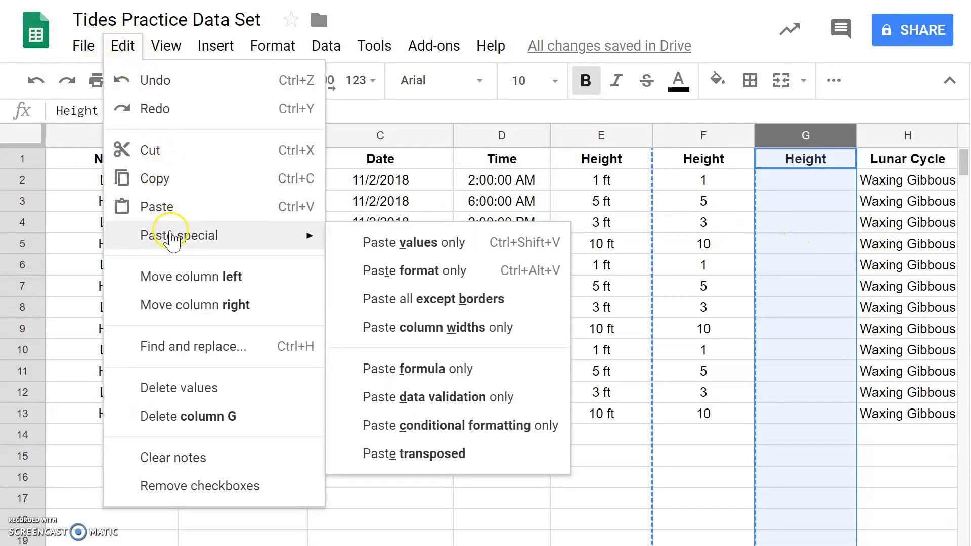
{"action": "left_click", "coordinate": [447, 243]}
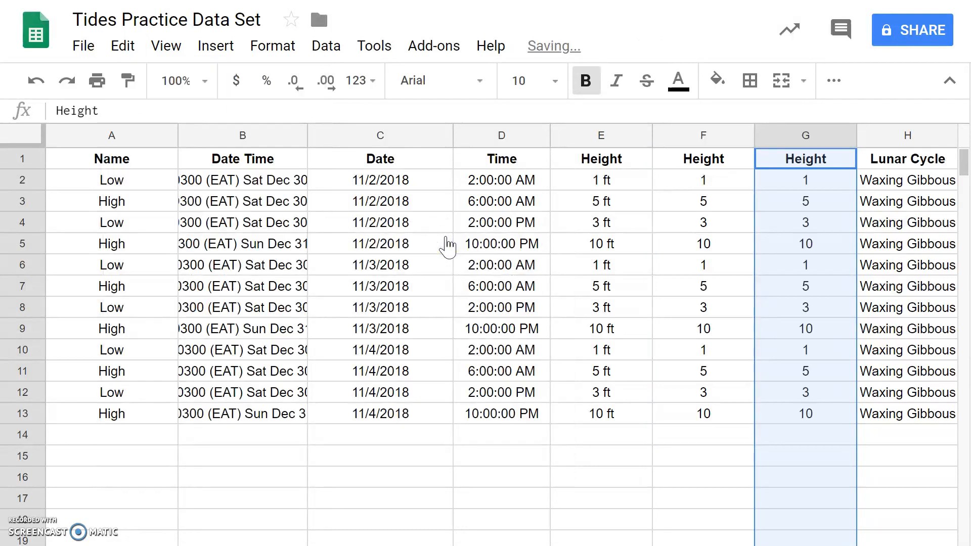
Compare the contents of the pasted cells G2 and G4 with the formula in F2.
{"action": "left_click", "coordinate": [817, 181]}
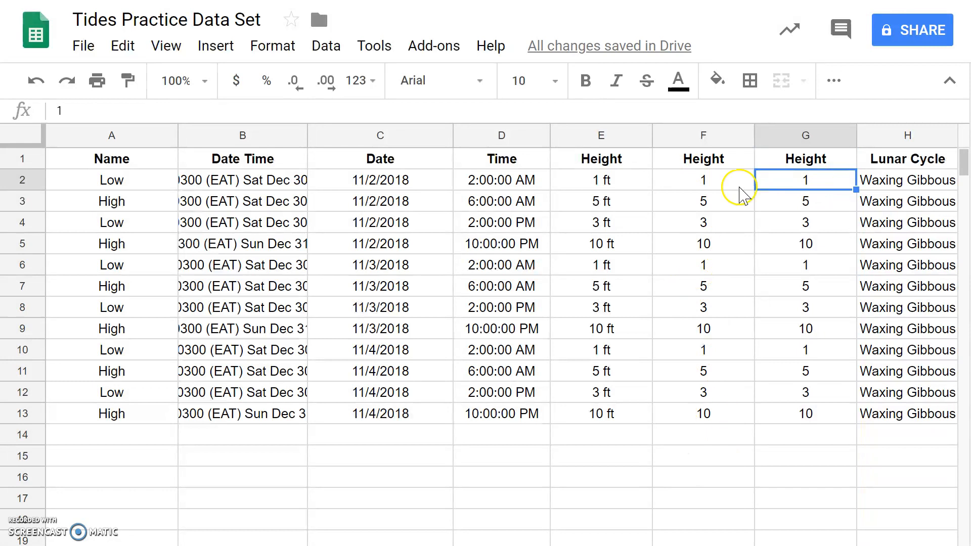
{"action": "left_click", "coordinate": [808, 226]}
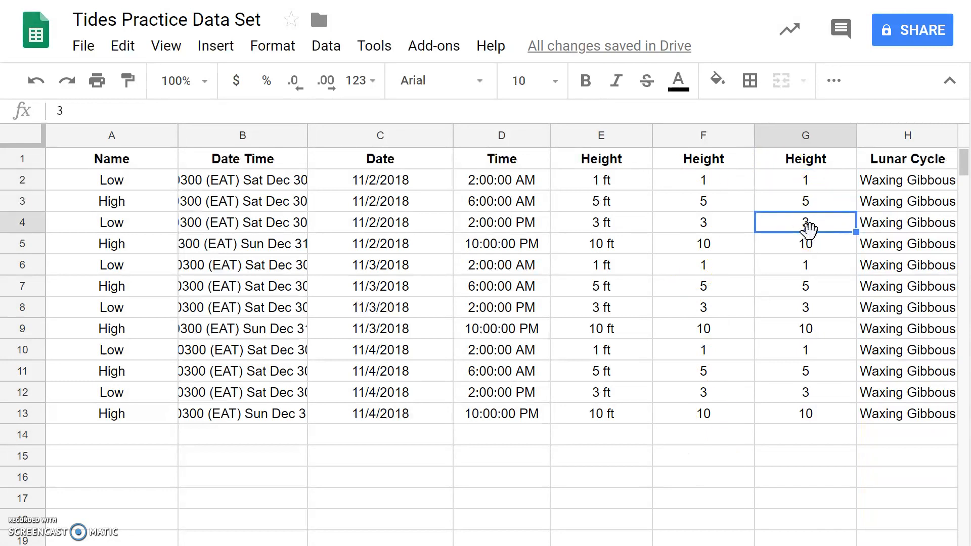
{"action": "left_click", "coordinate": [806, 178]}
{"action": "key", "text": "Left"}
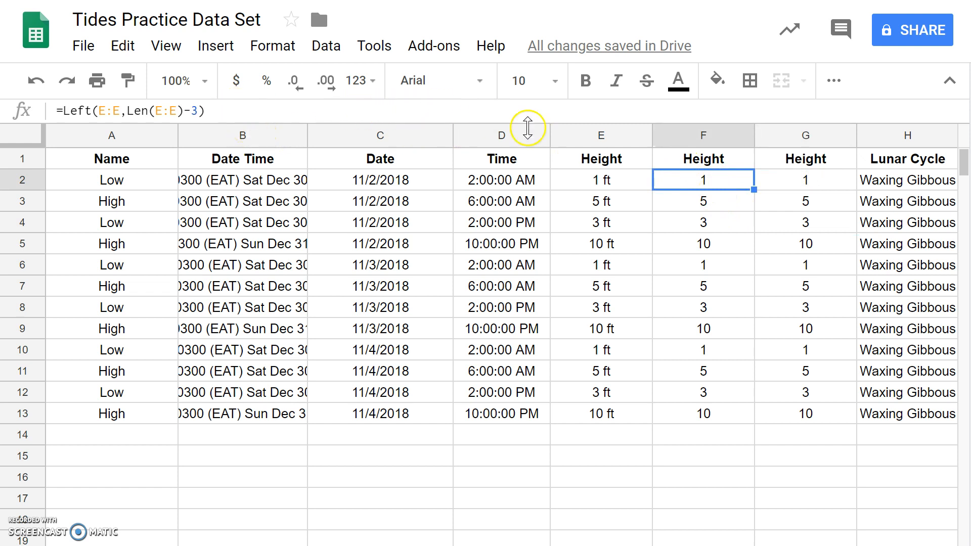
{"action": "left_click", "coordinate": [806, 179]}
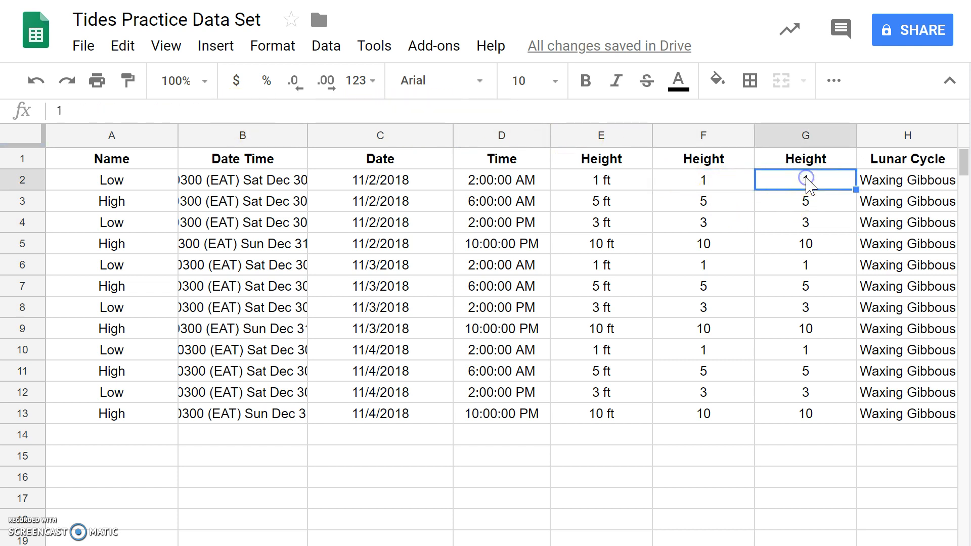
{"action": "left_click", "coordinate": [312, 111]}
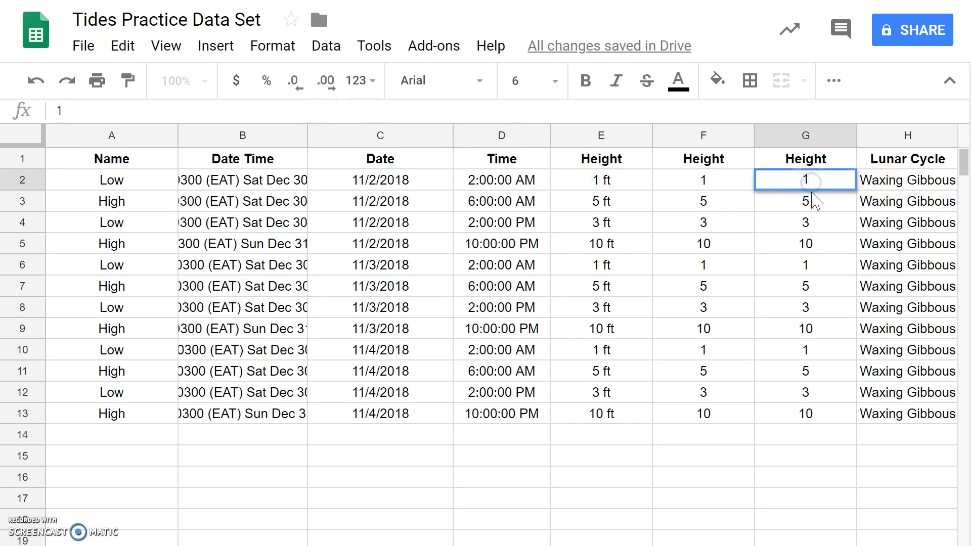
Examine the contents of the pasted height cells in column G from row 2 down to row 13.
{"action": "key", "text": "Up"}
{"action": "key", "text": "Down"}
{"action": "key", "text": "Down"}
{"action": "key", "text": "Down"}
{"action": "key", "text": "Down"}
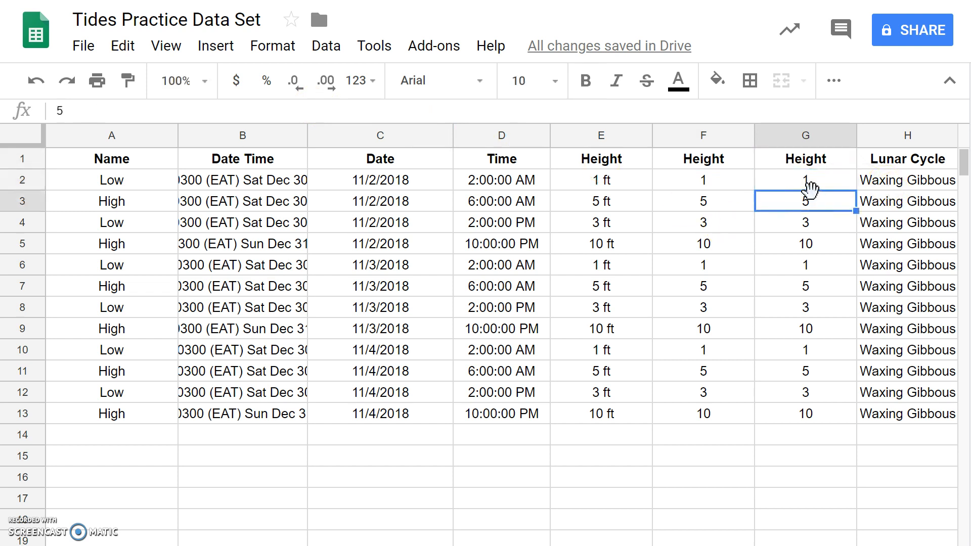
{"action": "key", "text": "Down"}
{"action": "key", "text": "Down"}
{"action": "key", "text": "Down"}
{"action": "key", "text": "Down"}
{"action": "key", "text": "Down"}
{"action": "key", "text": "Down"}
{"action": "key", "text": "Down"}
{"action": "key", "text": "Down"}
{"action": "key", "text": "Down"}
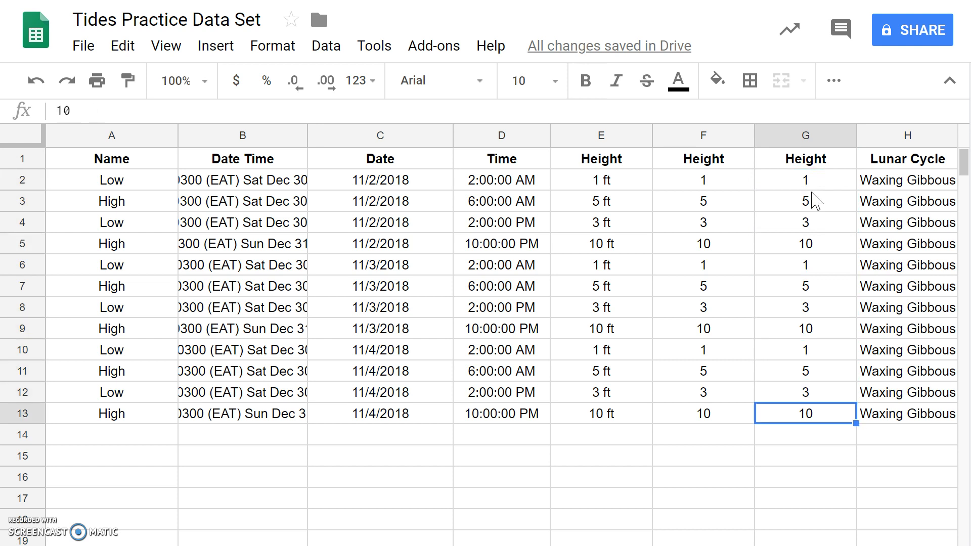
{"action": "key", "text": "Up"}
{"action": "key", "text": "Up"}
{"action": "key", "text": "Up"}
{"action": "key", "text": "Up"}
{"action": "key", "text": "Up"}
{"action": "key", "text": "Up"}
{"action": "key", "text": "Up"}
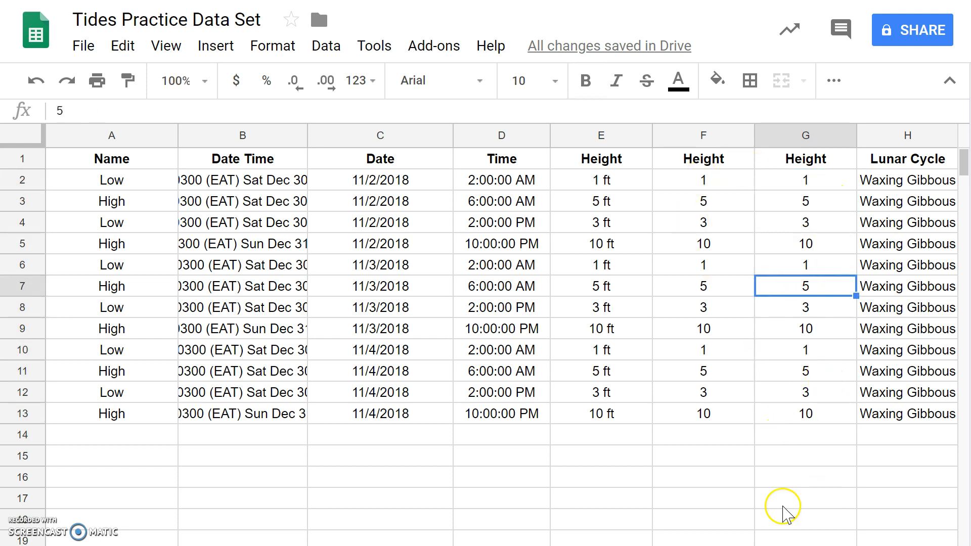
{"action": "left_click", "coordinate": [806, 219]}
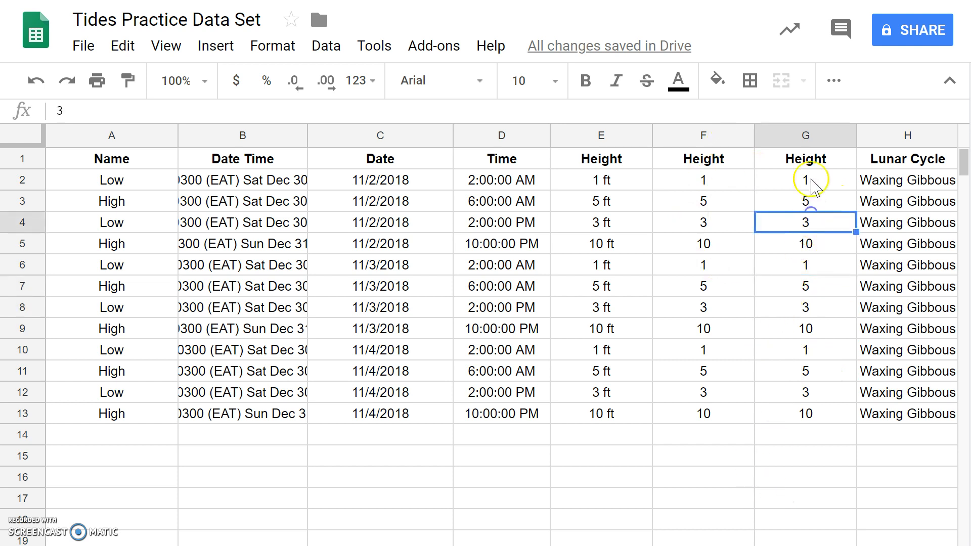
{"action": "left_click", "coordinate": [805, 177]}
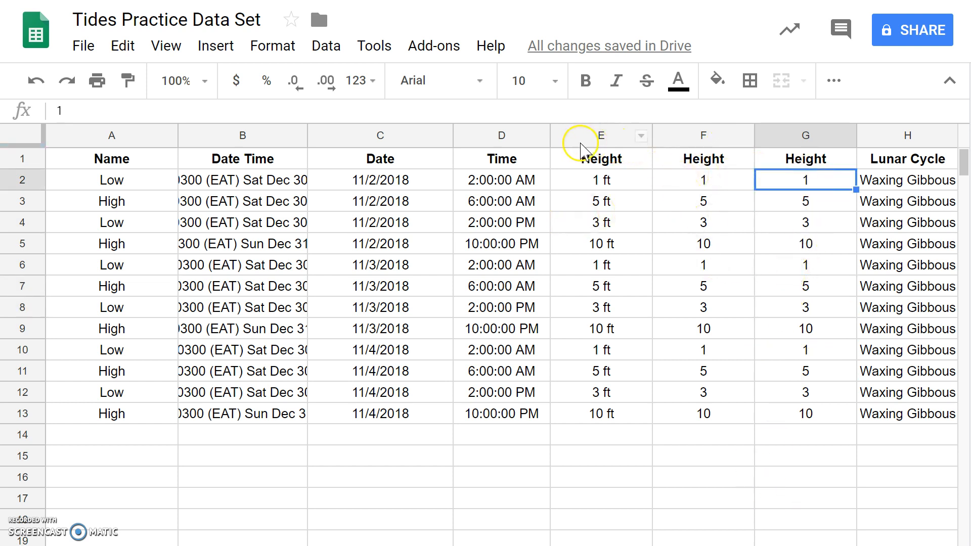
Delete columns E and F, which hold the original heights with the ft unit and the extraction formulas.
{"action": "left_click_drag", "start_coordinate": [597, 137], "coordinate": [693, 131]}
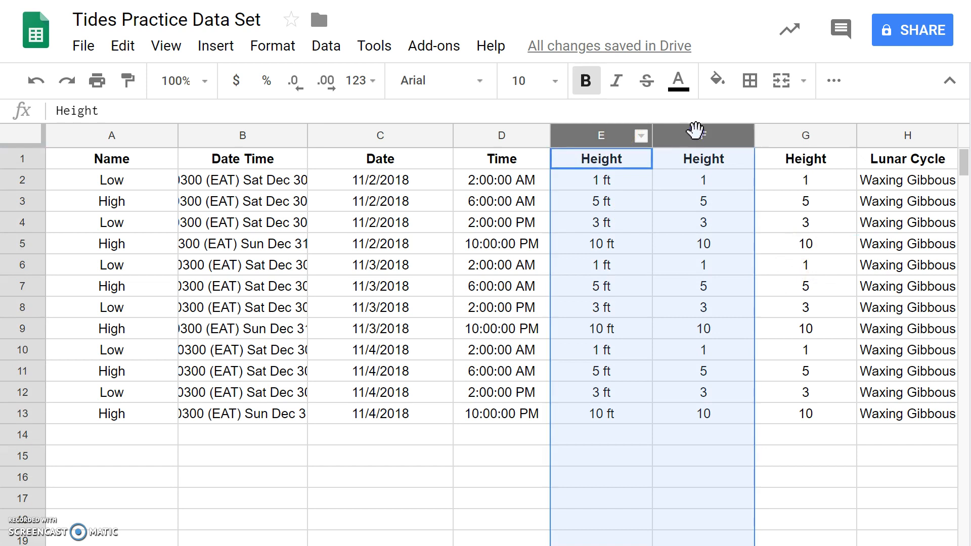
{"action": "right_click", "coordinate": [697, 132]}
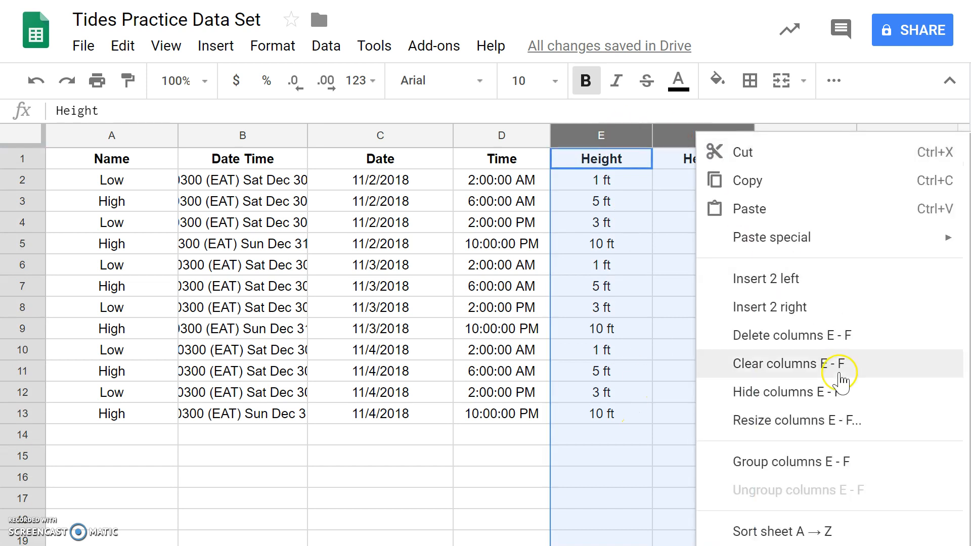
{"action": "left_click", "coordinate": [772, 337]}
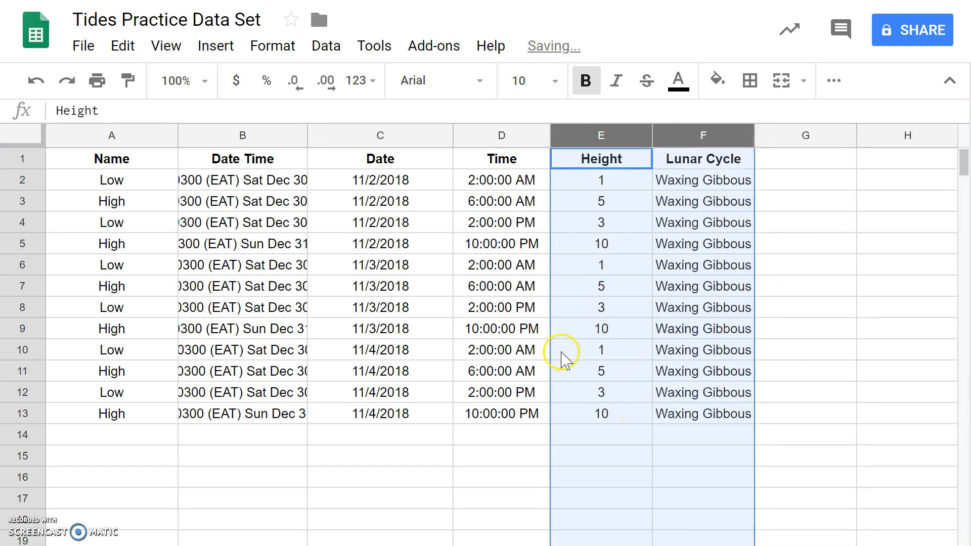
{"action": "left_click", "coordinate": [488, 478]}
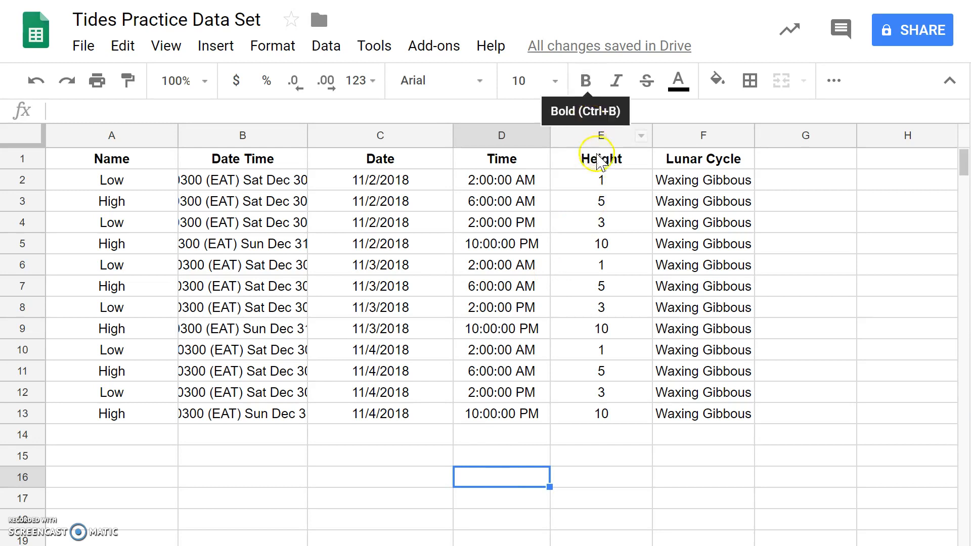
Apply the Date time number format to the whole Date Time column.
{"action": "left_click", "coordinate": [592, 132]}
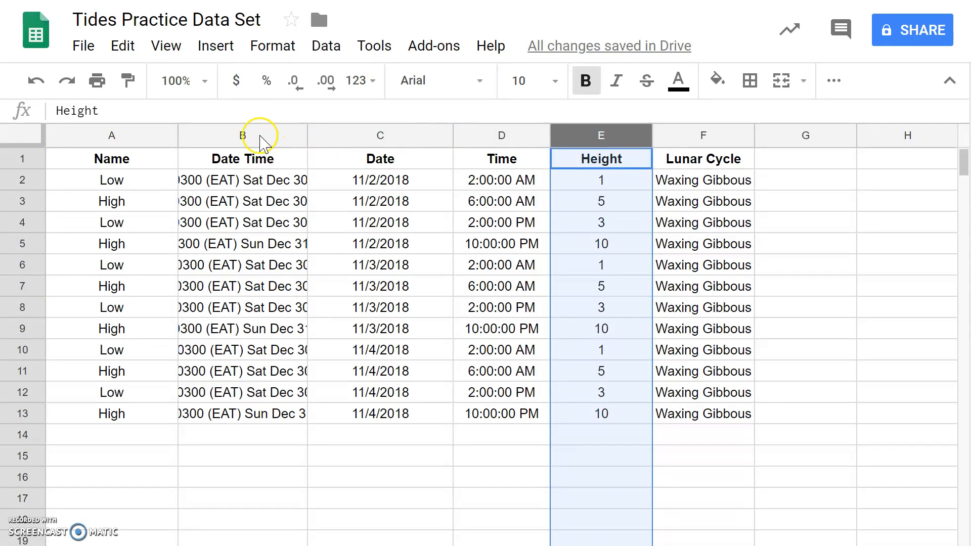
{"action": "left_click", "coordinate": [243, 135]}
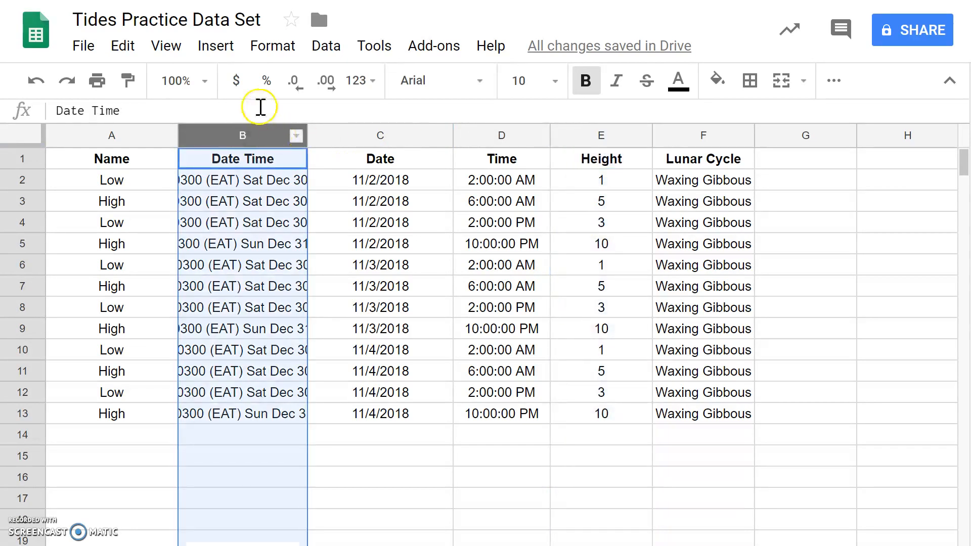
{"action": "left_click", "coordinate": [273, 46]}
{"action": "mouse_move", "coordinate": [321, 82]}
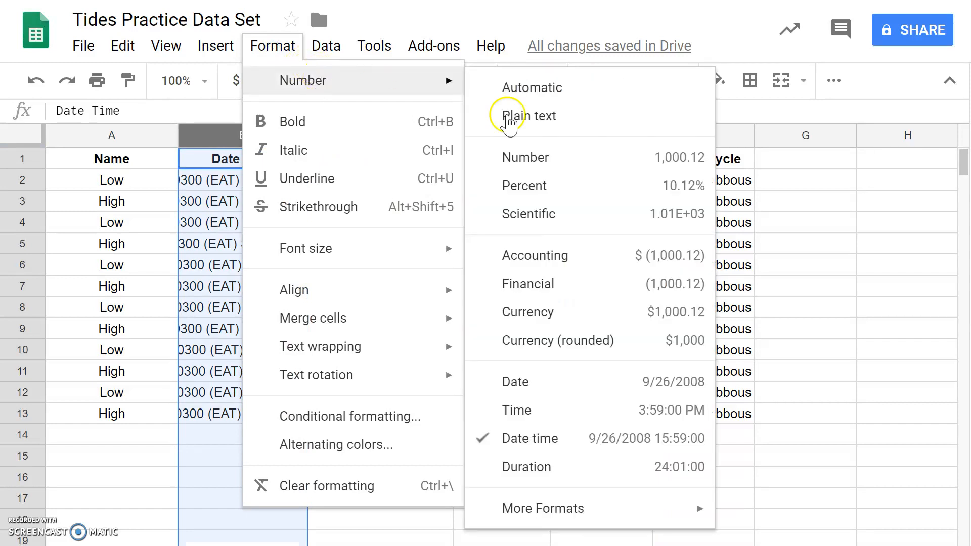
{"action": "left_click", "coordinate": [577, 436]}
Format the whole Height column as Number with two decimal places.
{"action": "left_click", "coordinate": [613, 137]}
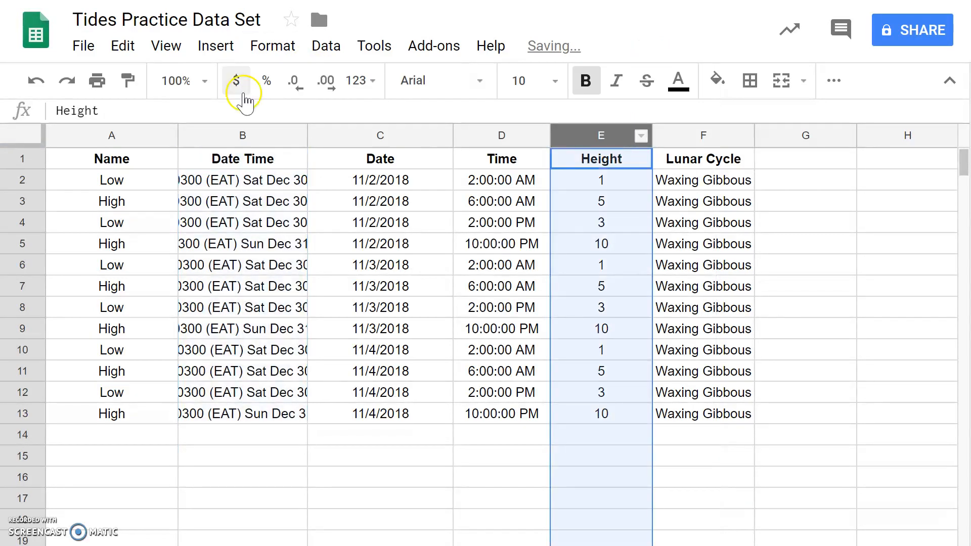
{"action": "left_click", "coordinate": [273, 47]}
{"action": "mouse_move", "coordinate": [284, 80]}
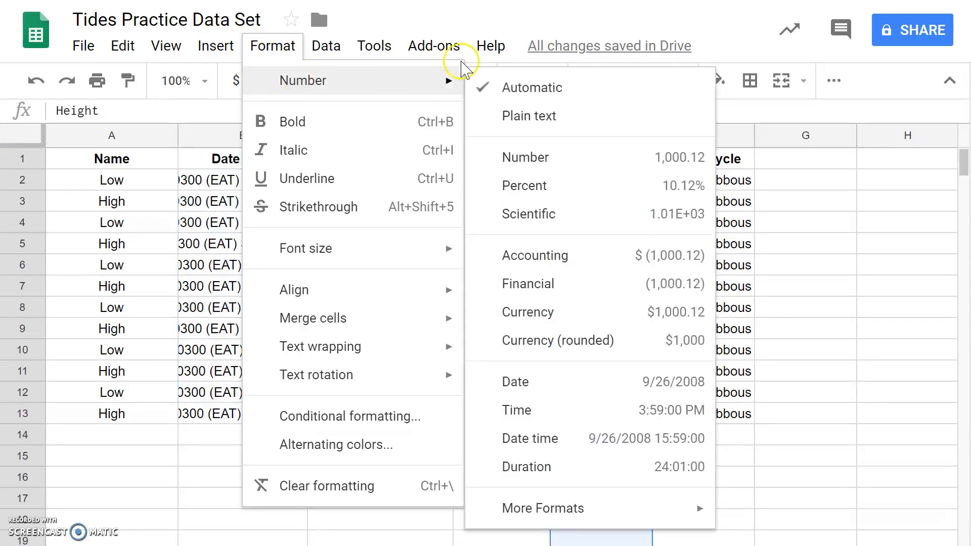
{"action": "left_click", "coordinate": [526, 157]}
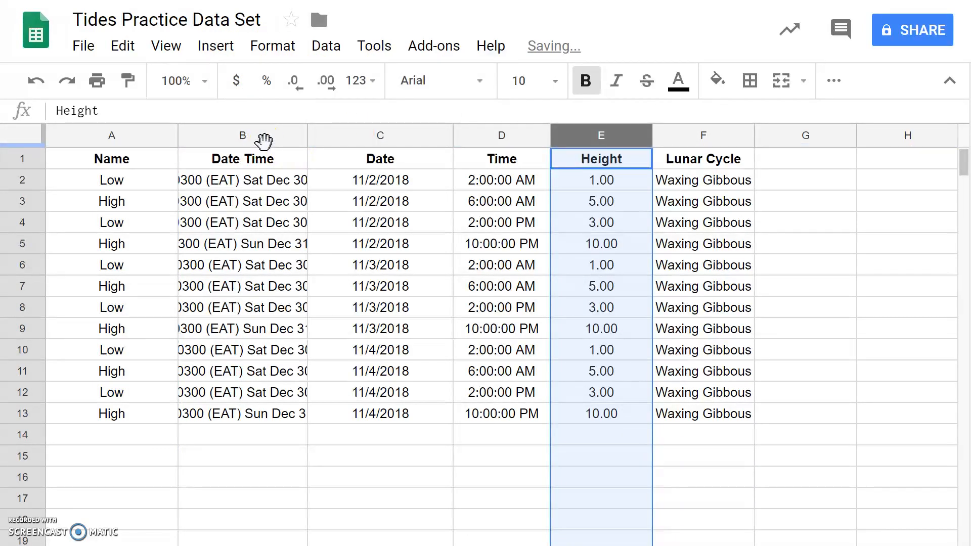
Insert a column chart from the Date Time and Height columns, then leave the chart editor.
{"action": "left_click", "coordinate": [248, 134]}
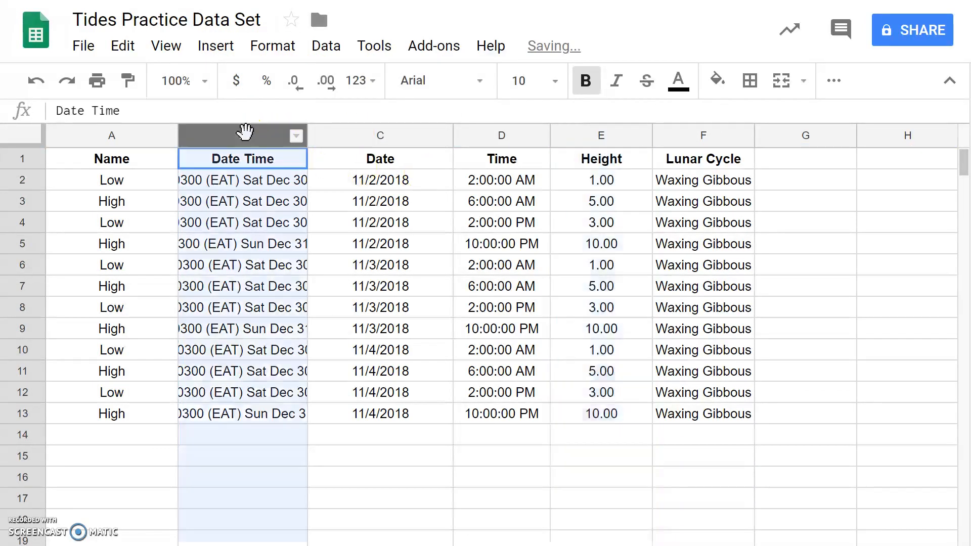
{"action": "left_click", "coordinate": [608, 134], "text": "ctrl"}
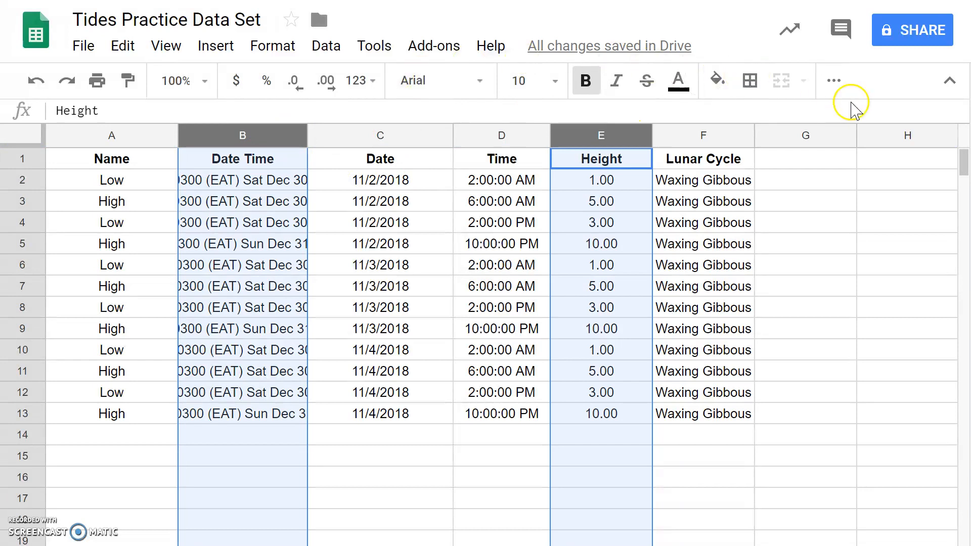
{"action": "left_click", "coordinate": [834, 82]}
{"action": "left_click", "coordinate": [754, 118]}
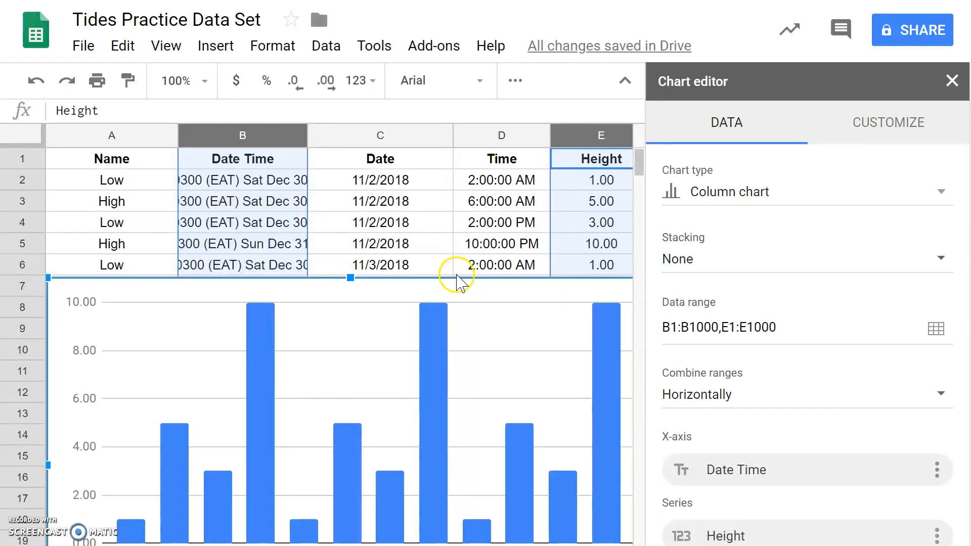
{"action": "left_click_drag", "start_coordinate": [454, 272], "coordinate": [451, 202]}
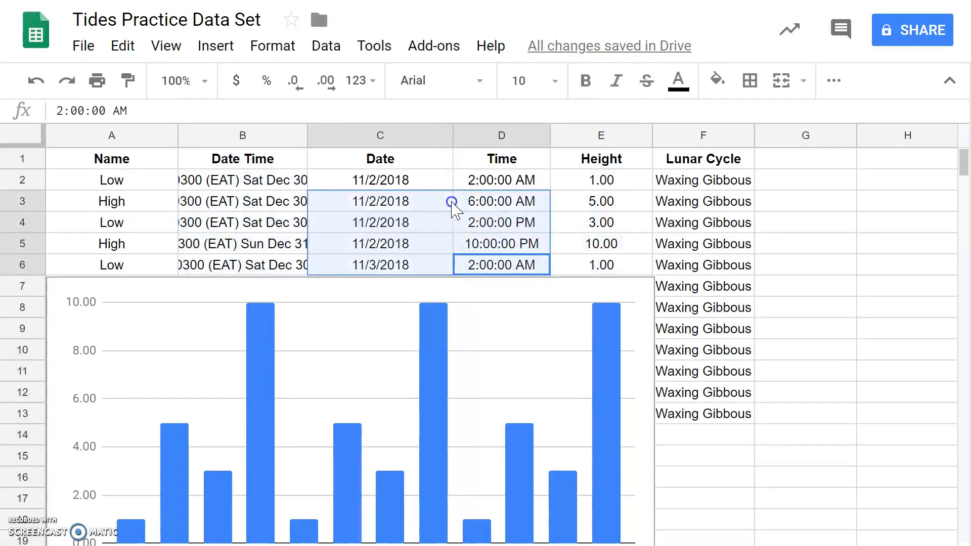
{"action": "left_click", "coordinate": [599, 273]}
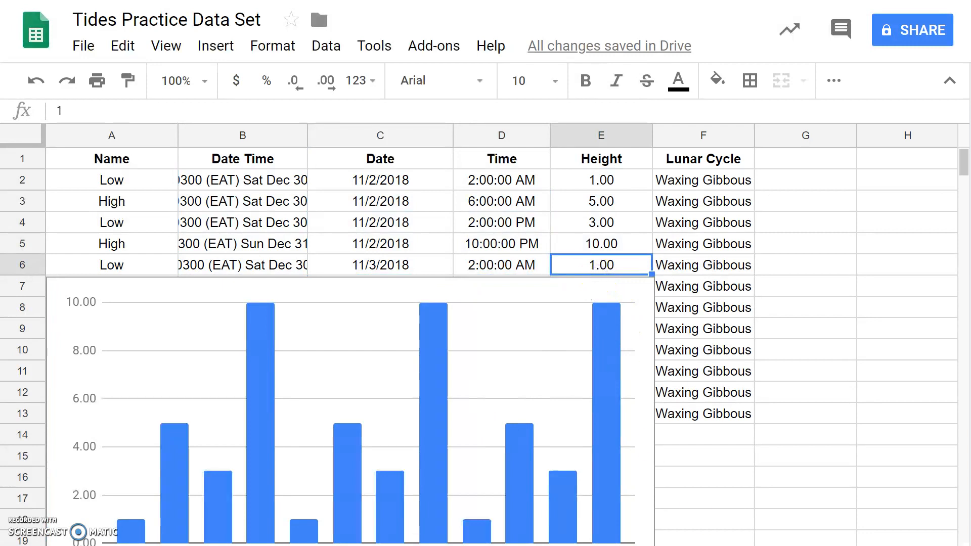